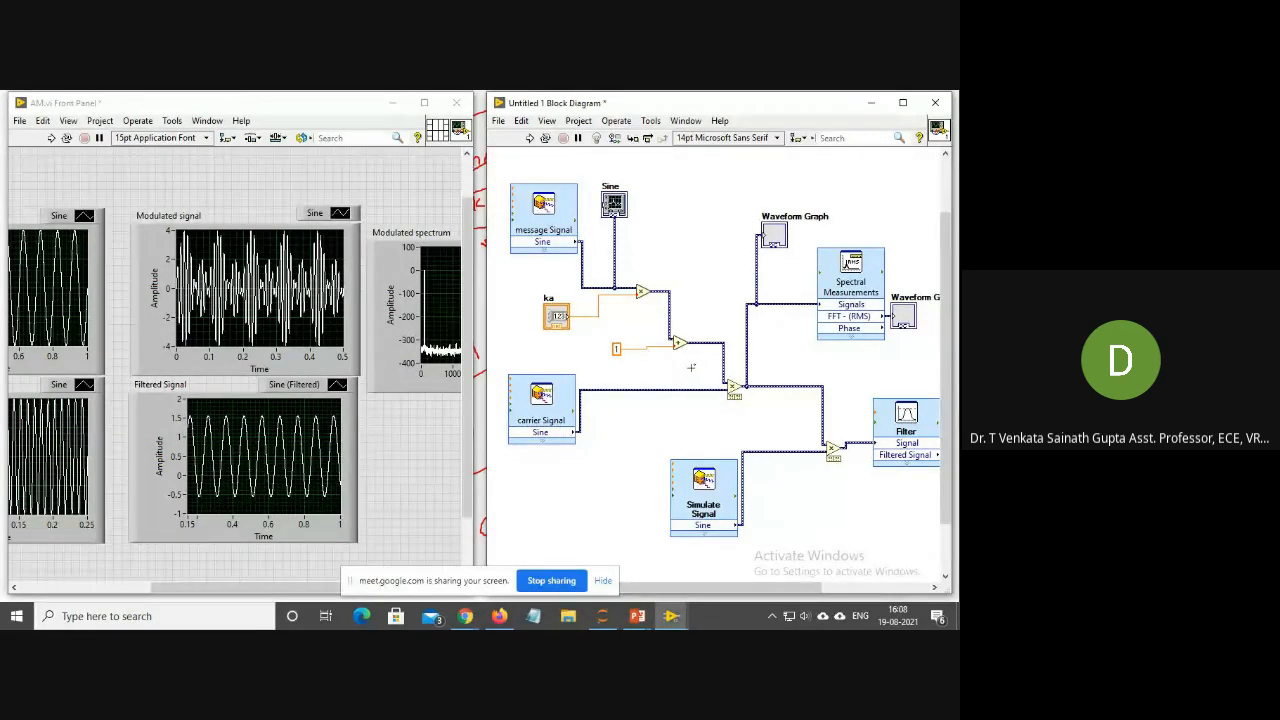
# - Delete the ka control, the constant 1, the upper multiplier and adder, and the broken wires left around them
pyautogui.moveTo(697, 367); pyautogui.dragTo(548, 279)
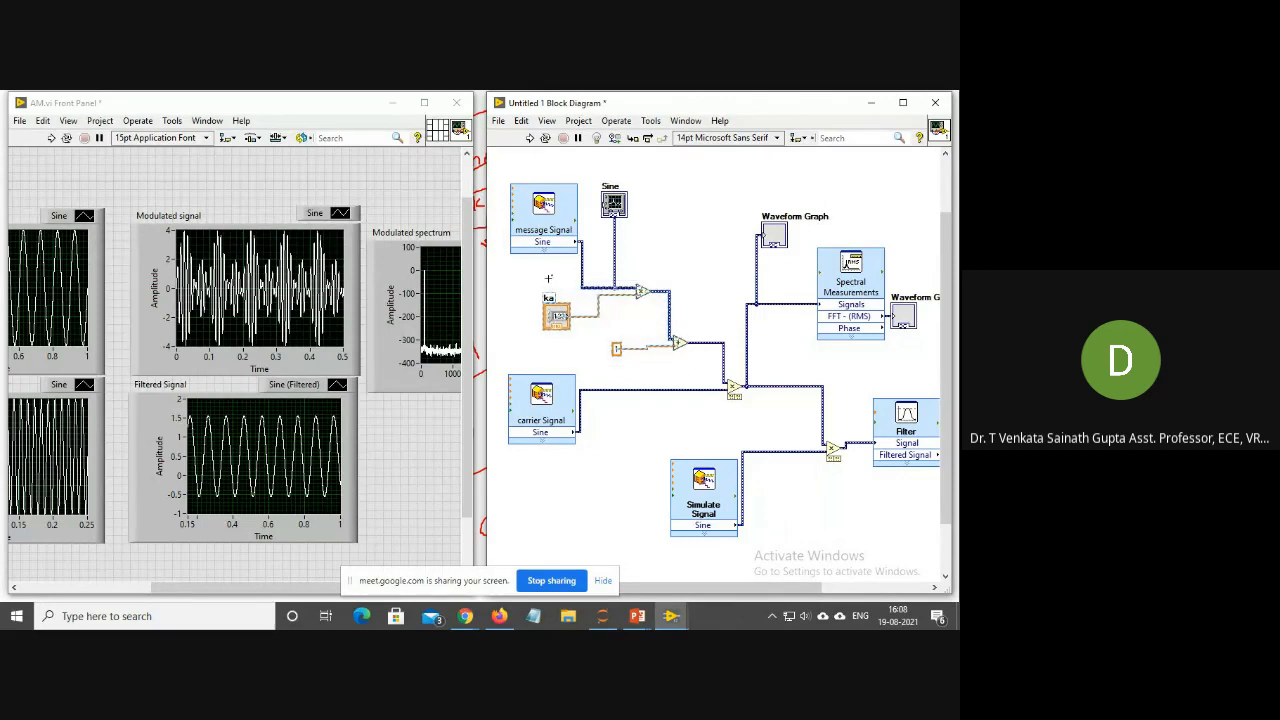
pyautogui.press('Delete')
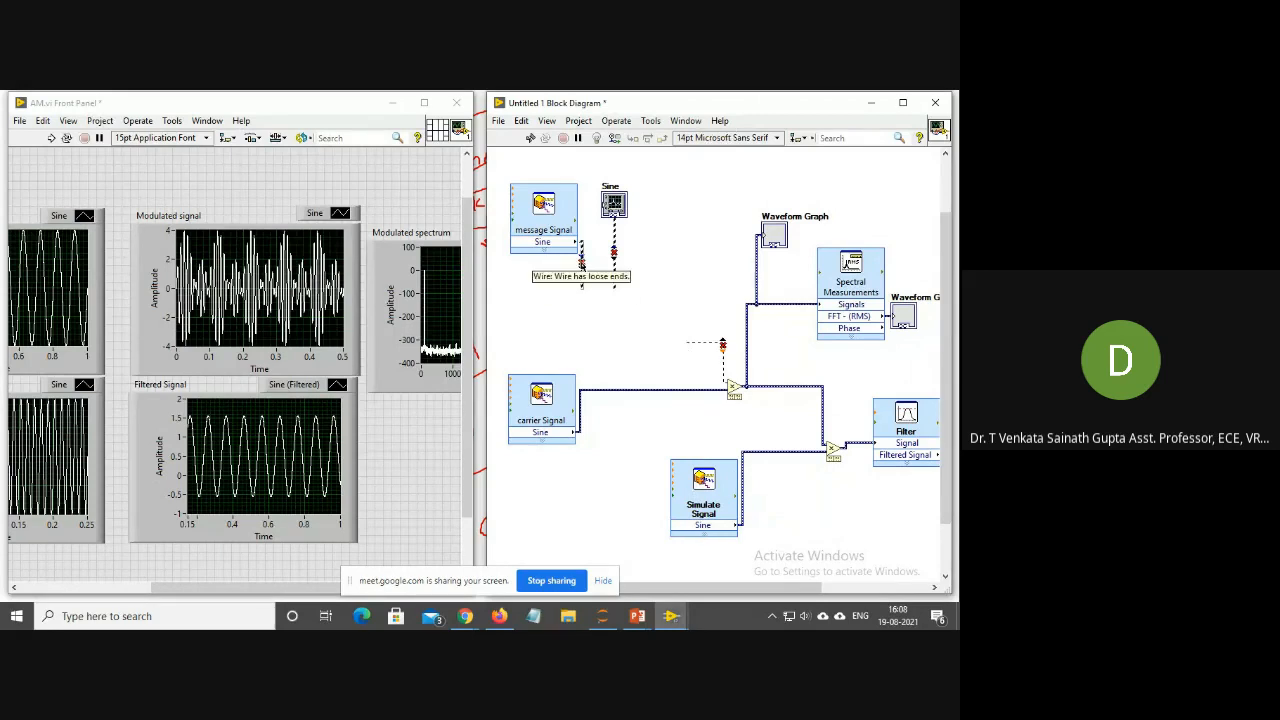
pyautogui.click(582, 265)
pyautogui.press('Delete')
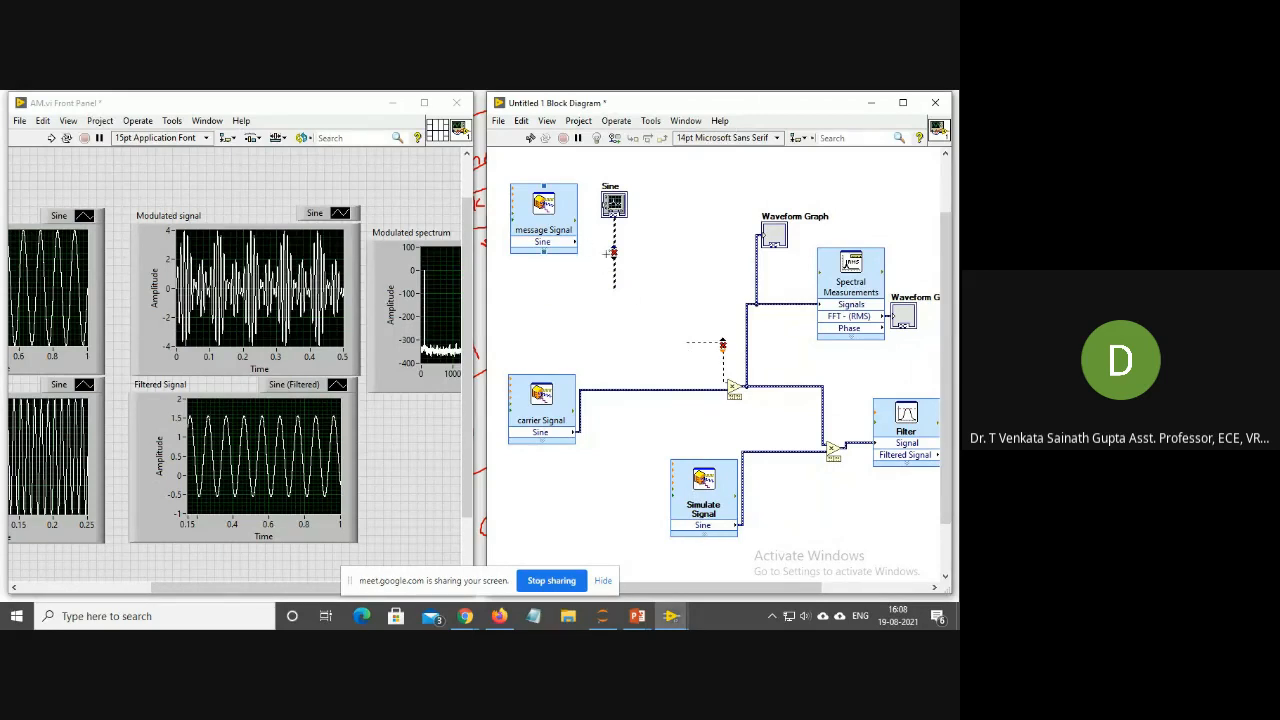
pyautogui.click(614, 258)
pyautogui.press('Delete')
pyautogui.click(724, 346)
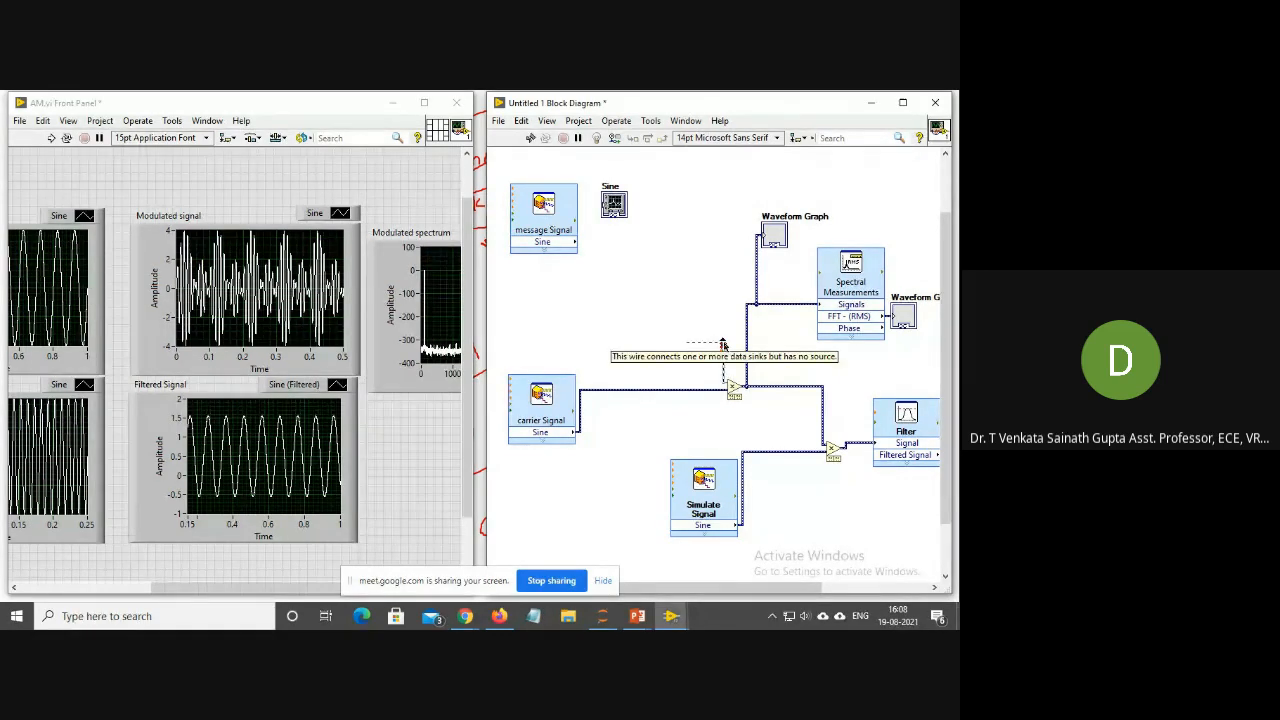
pyautogui.press('Delete')
pyautogui.click(704, 343)
pyautogui.press('Delete')
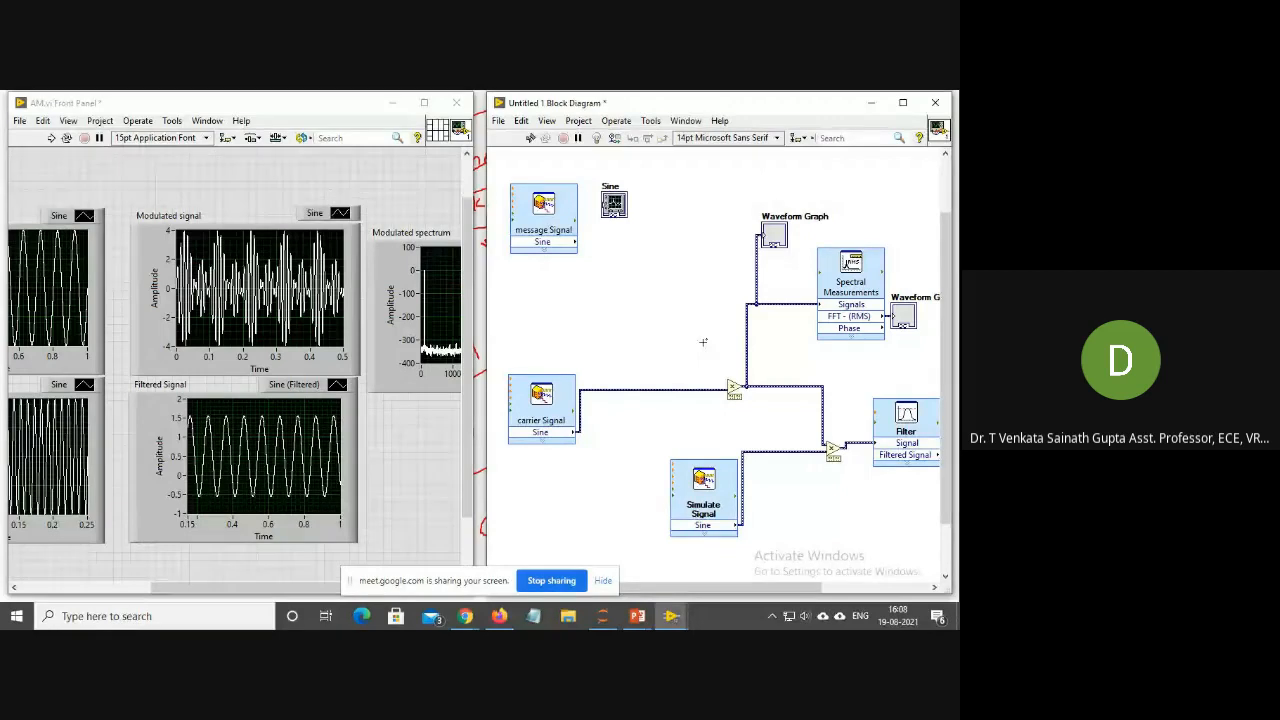
# - Wire the message signal's Sine output directly to the multiplier fed by the carrier, and connect the repositioned Sine graph to that wire
pyautogui.click(577, 242)
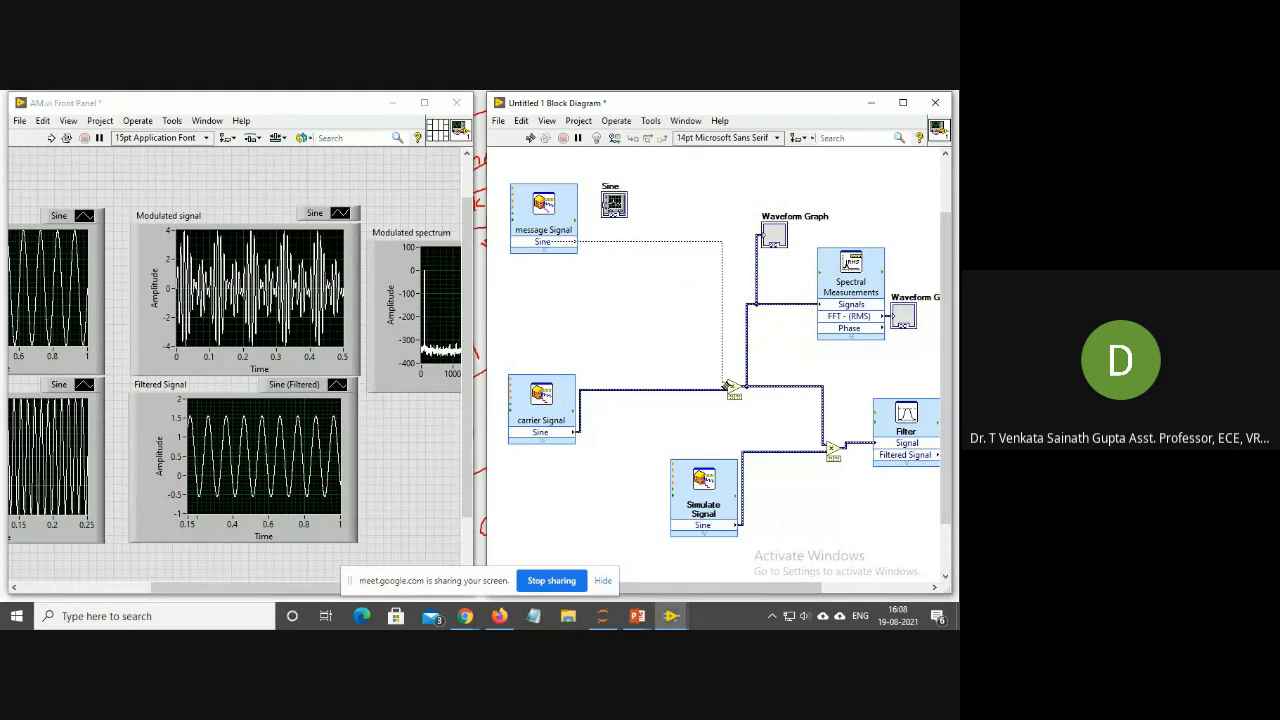
pyautogui.click(729, 385)
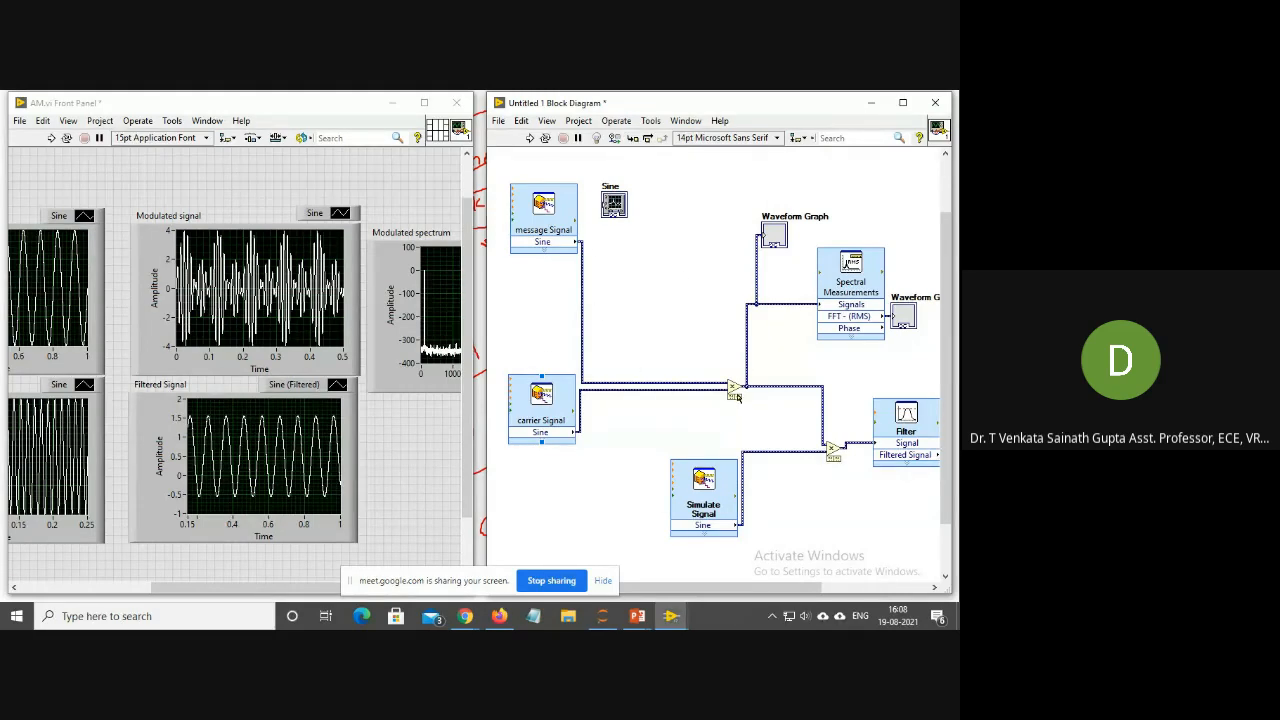
pyautogui.moveTo(613, 203); pyautogui.dragTo(627, 255)
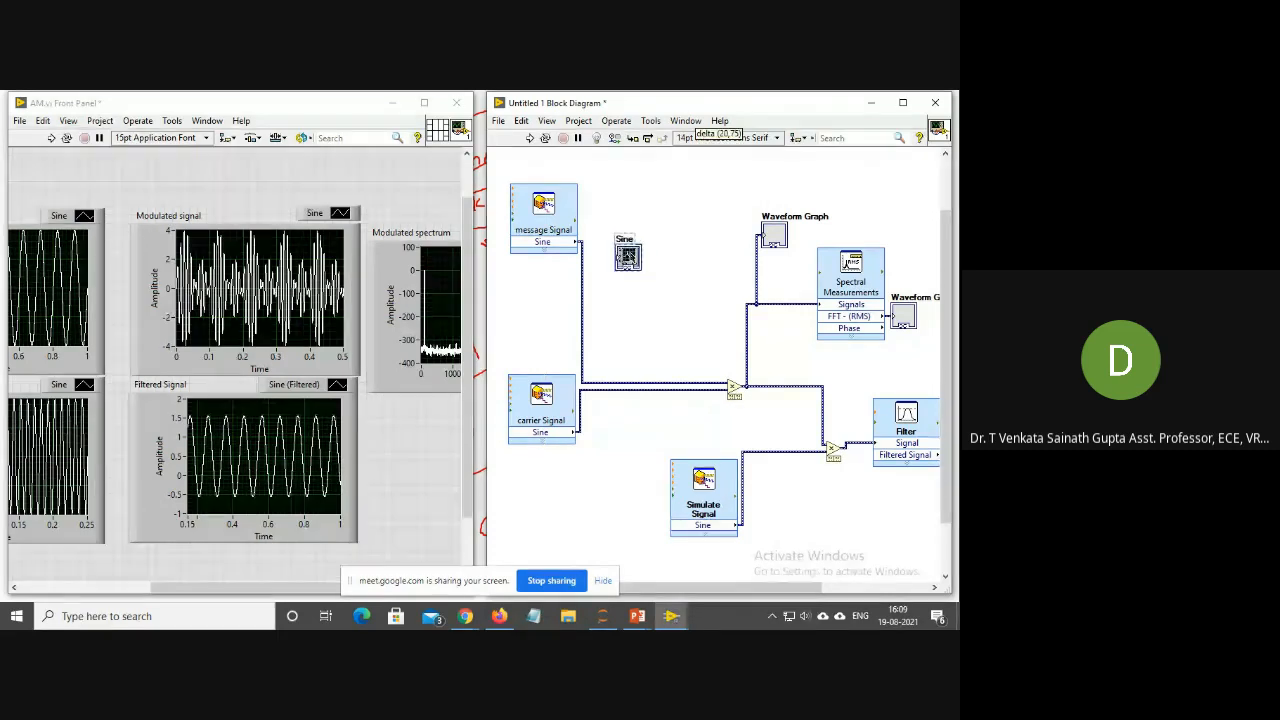
pyautogui.click(598, 388)
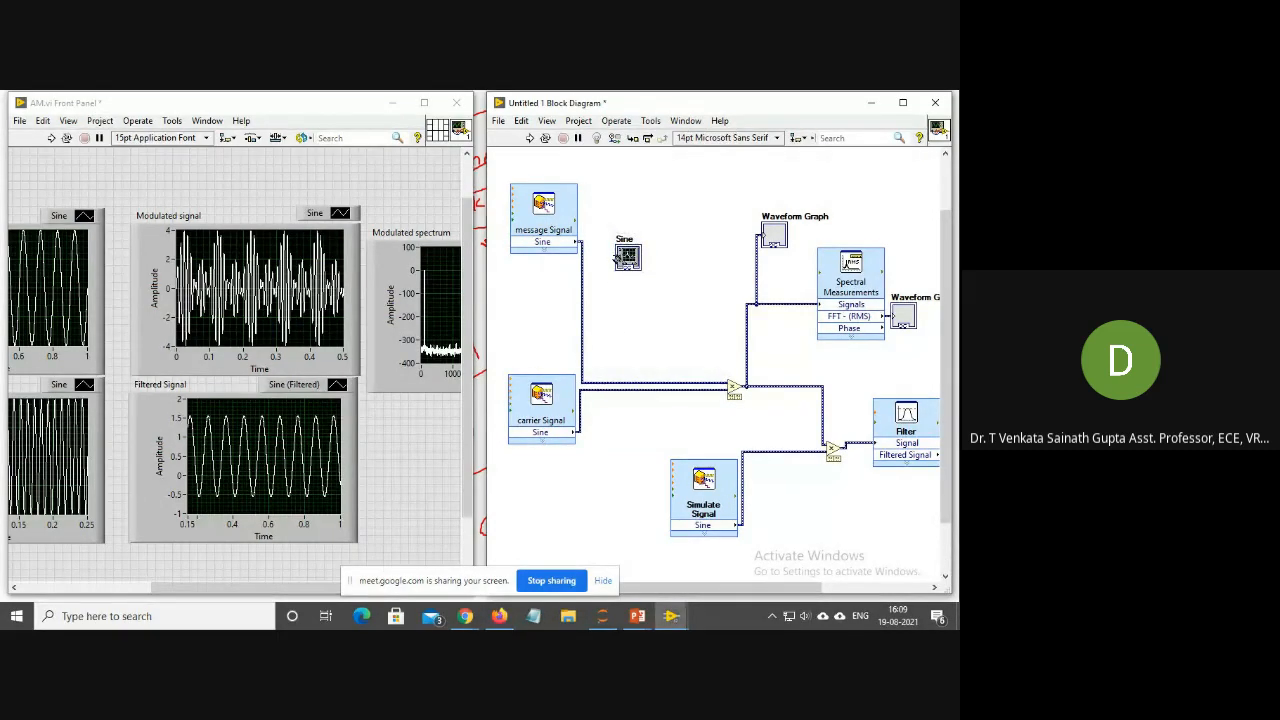
pyautogui.click(616, 259)
pyautogui.click(610, 384)
# - Minimize the AM.vi front panel and set the time-axis maximum of Waveform Graph in Untitled 1 to 0.5
pyautogui.click(398, 105)
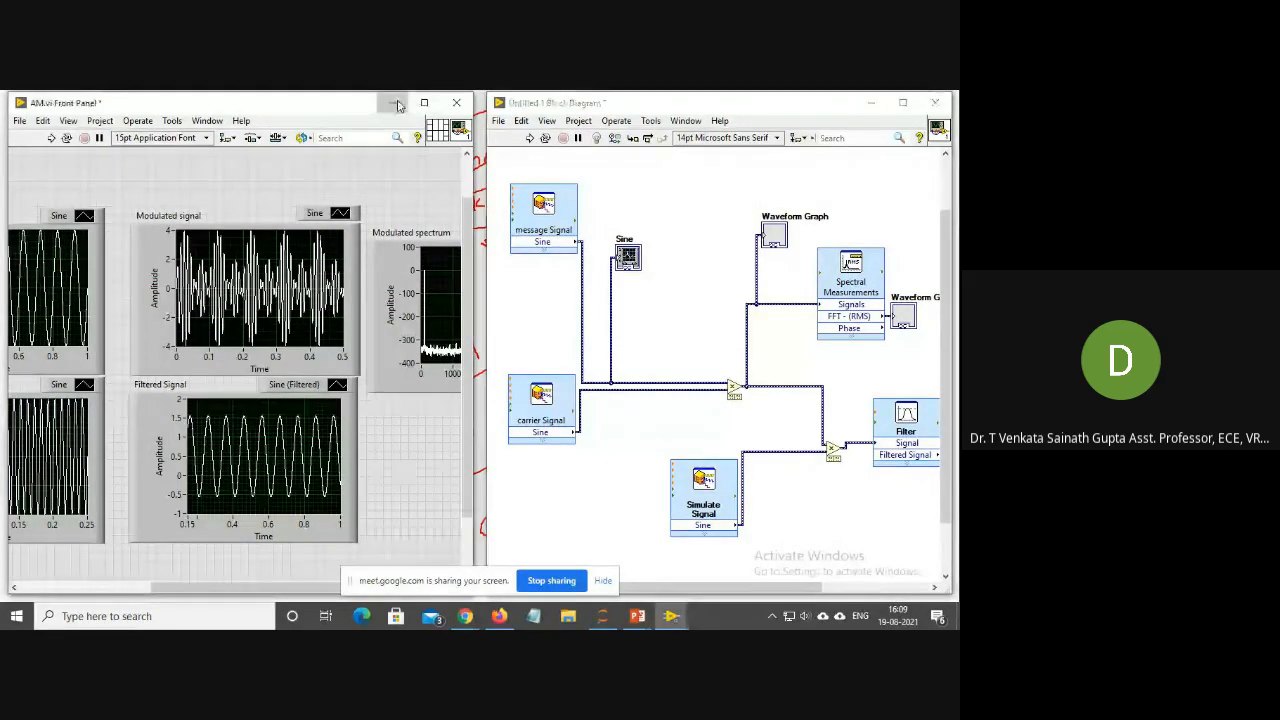
pyautogui.click(398, 105)
pyautogui.scroll(5, 265, 393)
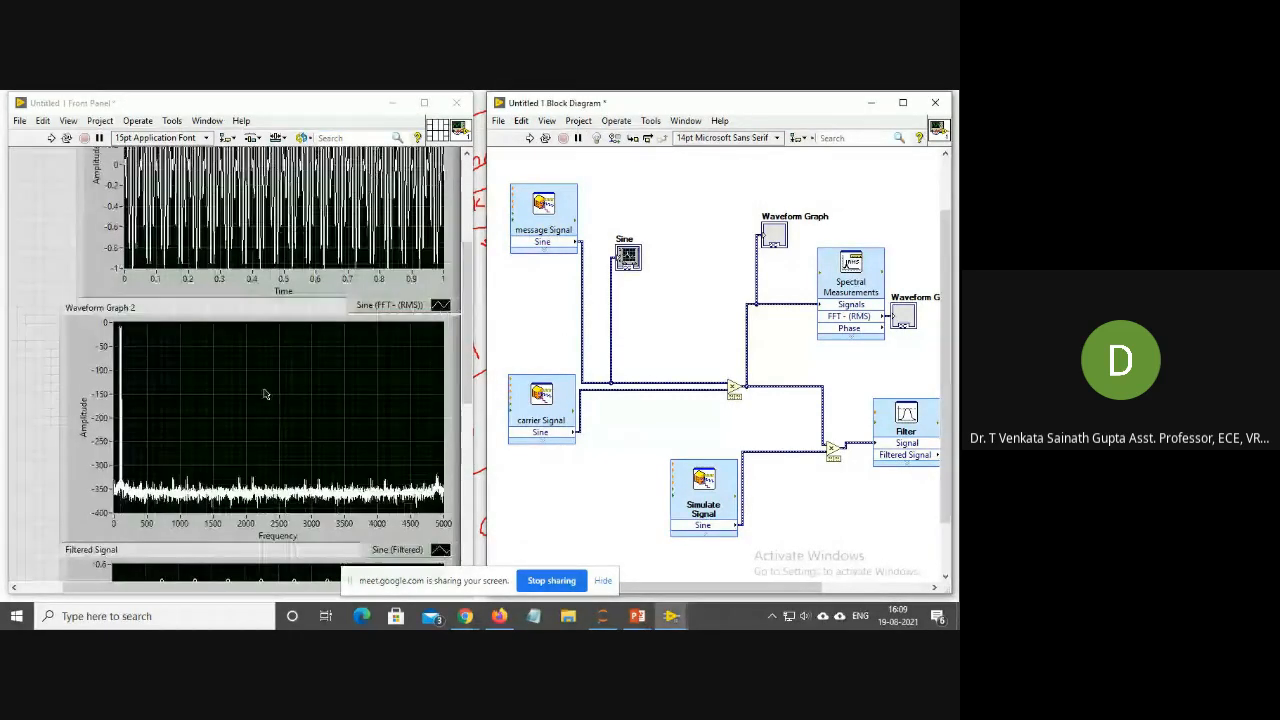
pyautogui.scroll(5, 265, 393)
pyautogui.scroll(-2, 440, 436)
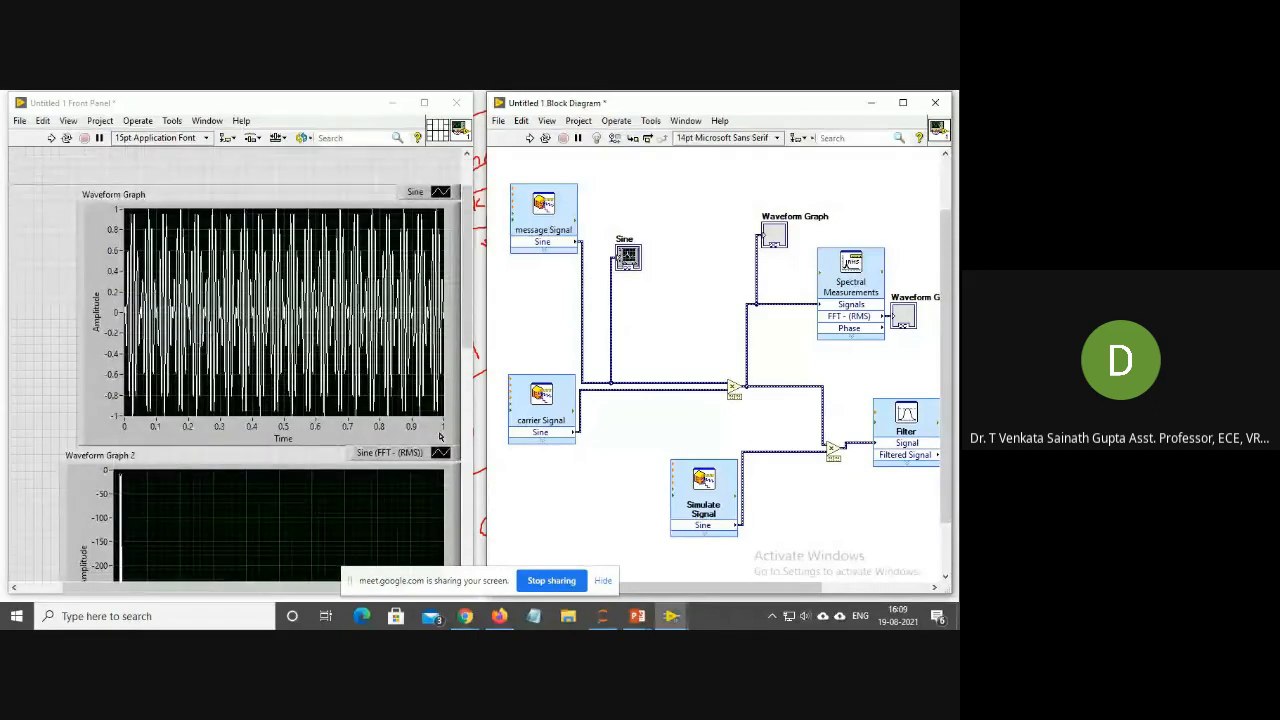
pyautogui.doubleClick(442, 426)
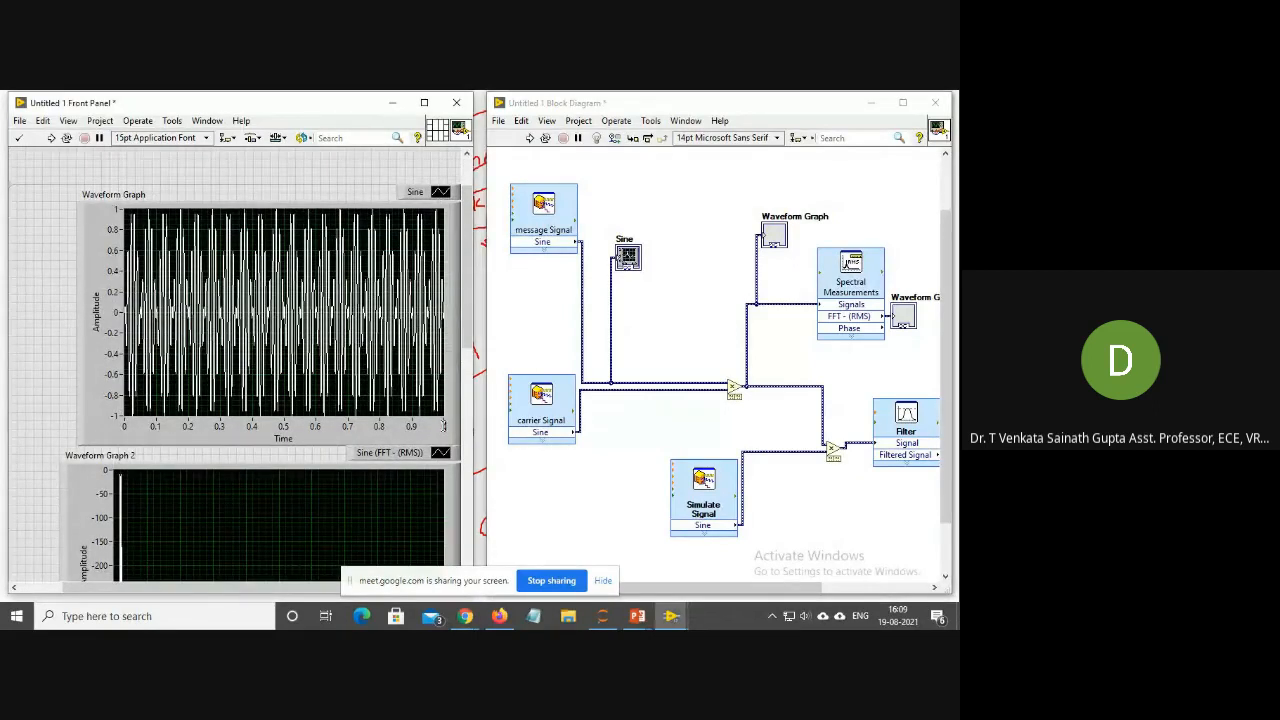
pyautogui.write('0.5')
pyautogui.press('Return')
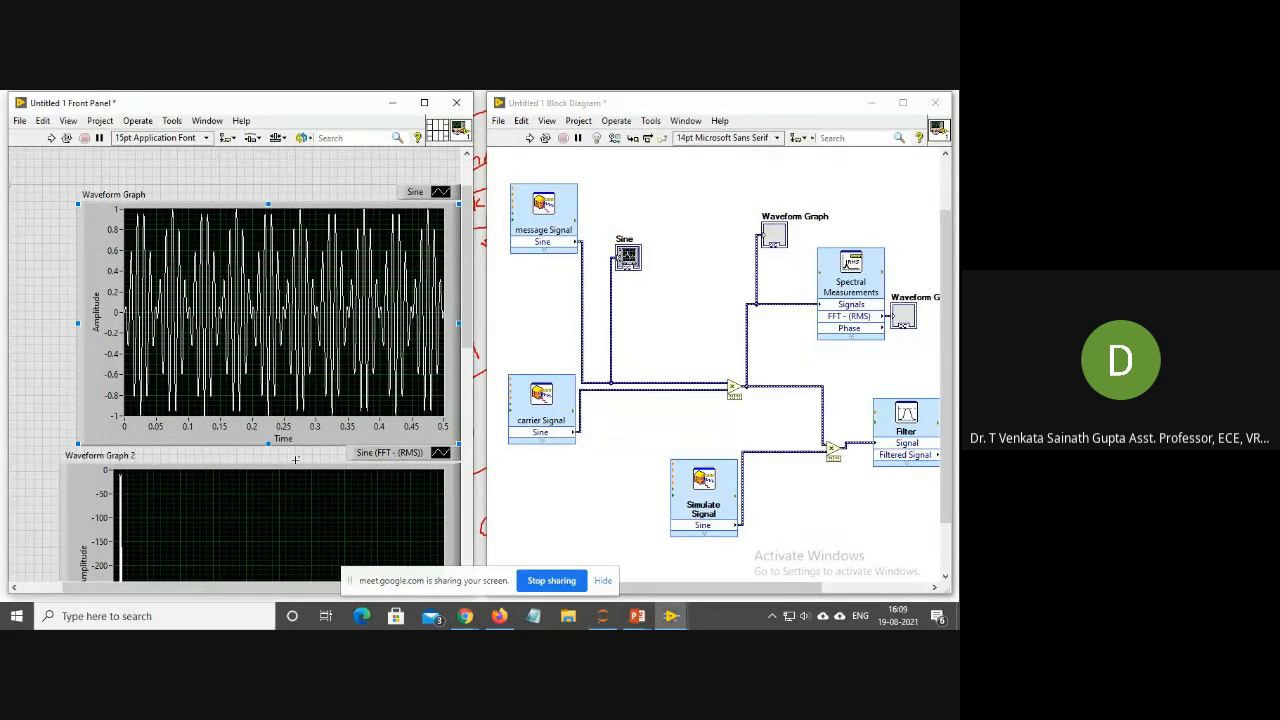
# - Set the frequency-axis maximum of Waveform Graph 2 to 250
pyautogui.scroll(-5, 295, 459)
pyautogui.doubleClick(444, 461)
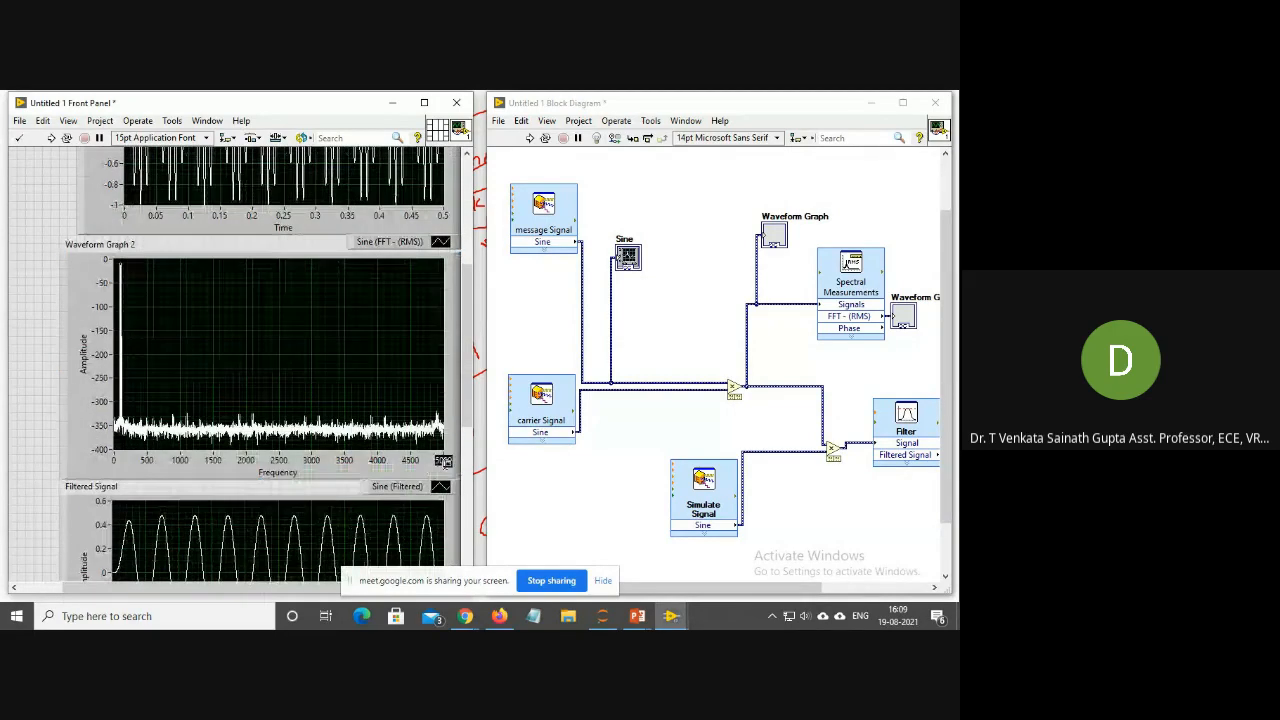
pyautogui.write('250')
pyautogui.press('Return')
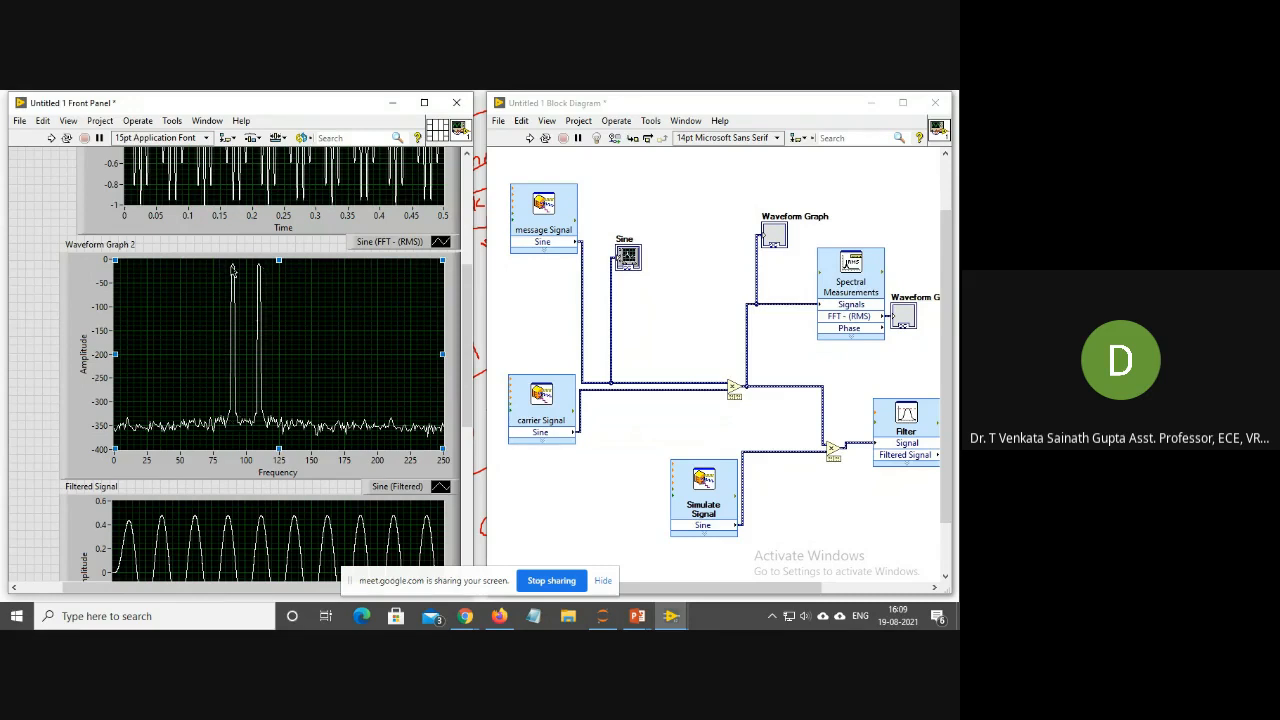
# - Compare the Filtered Signal graph with the Sine message graph and review the modified block diagram
pyautogui.scroll(-3, 347, 444)
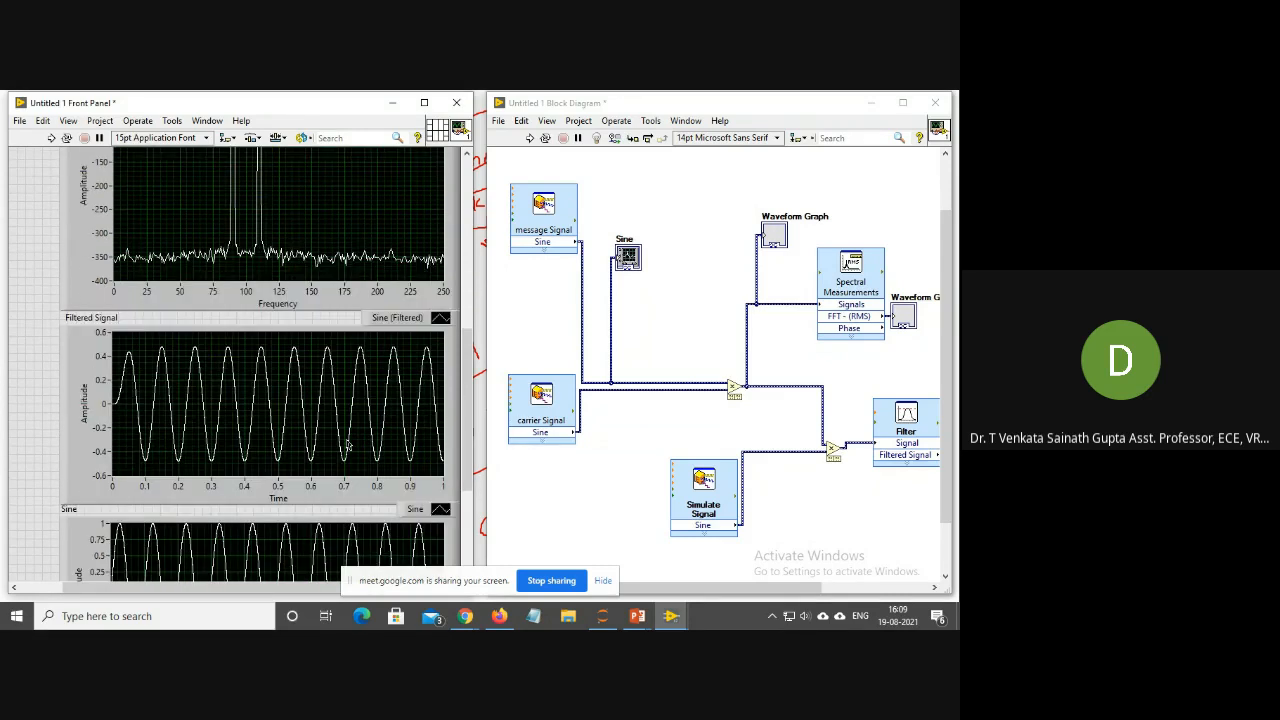
pyautogui.scroll(-3, 347, 444)
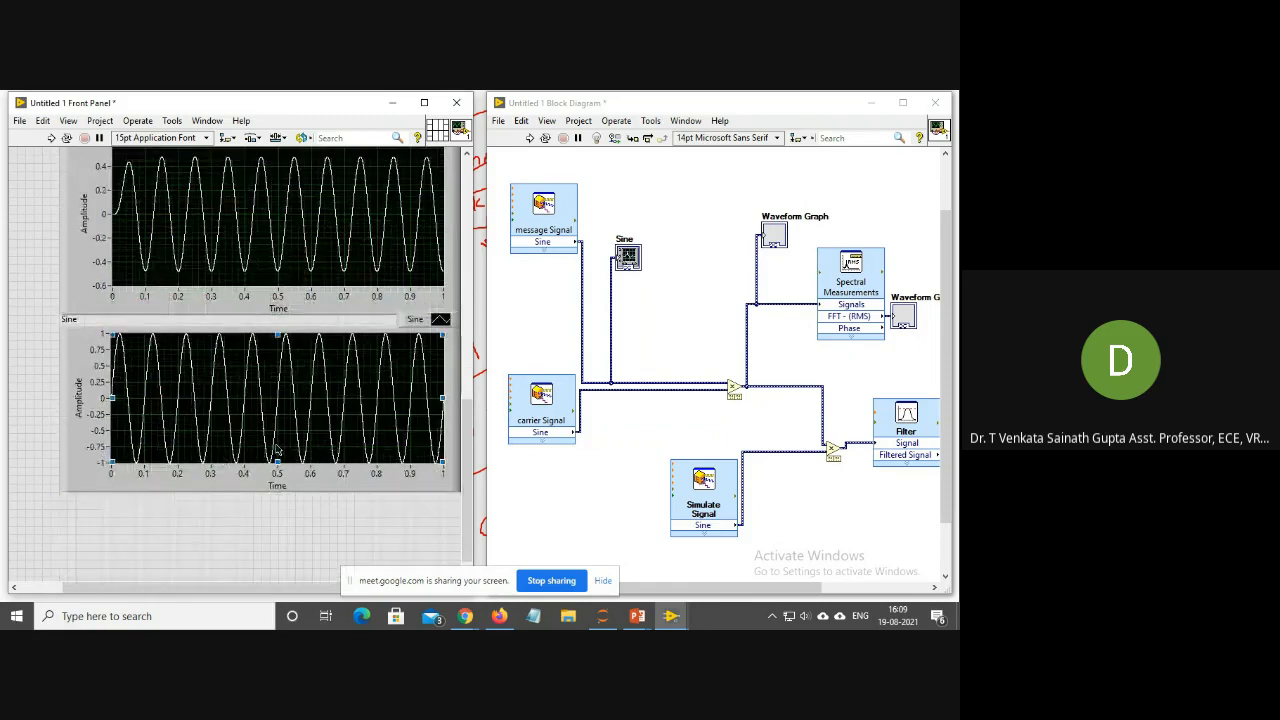
pyautogui.scroll(2, 303, 453)
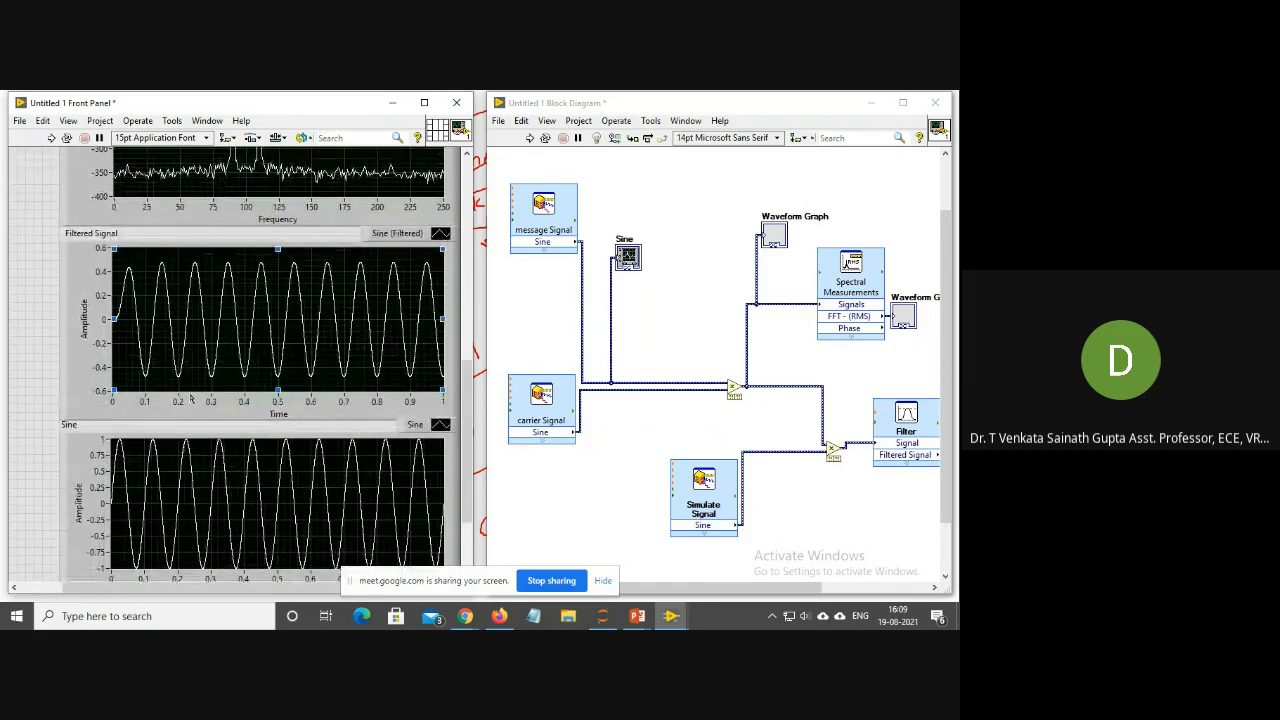
pyautogui.click(203, 267)
pyautogui.click(433, 467)
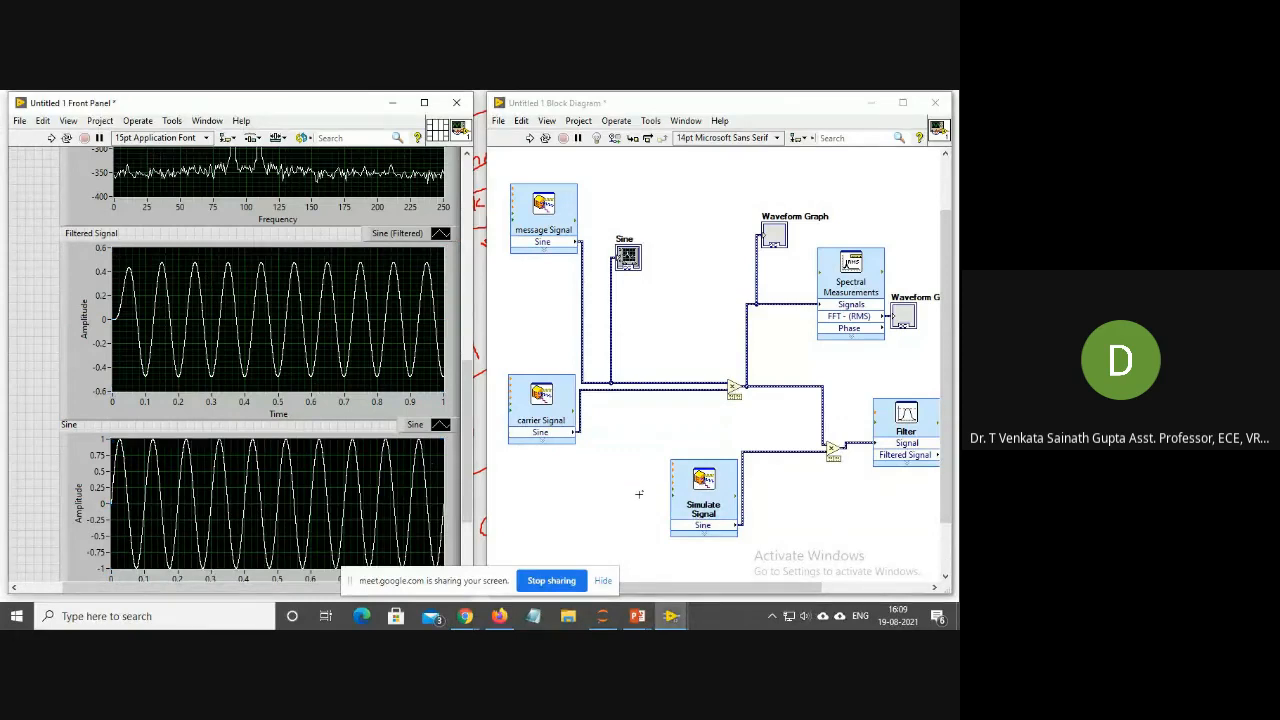
pyautogui.scroll(1, 917, 382)
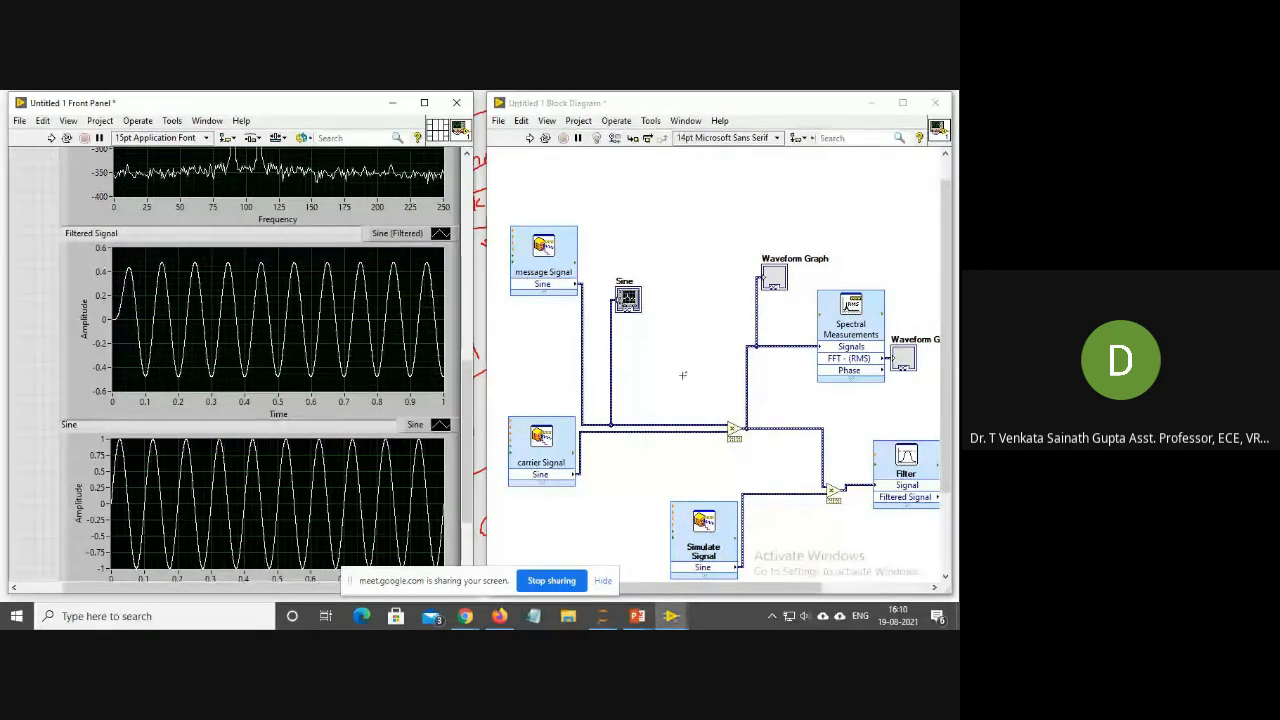
pyautogui.scroll(-2, 710, 420)
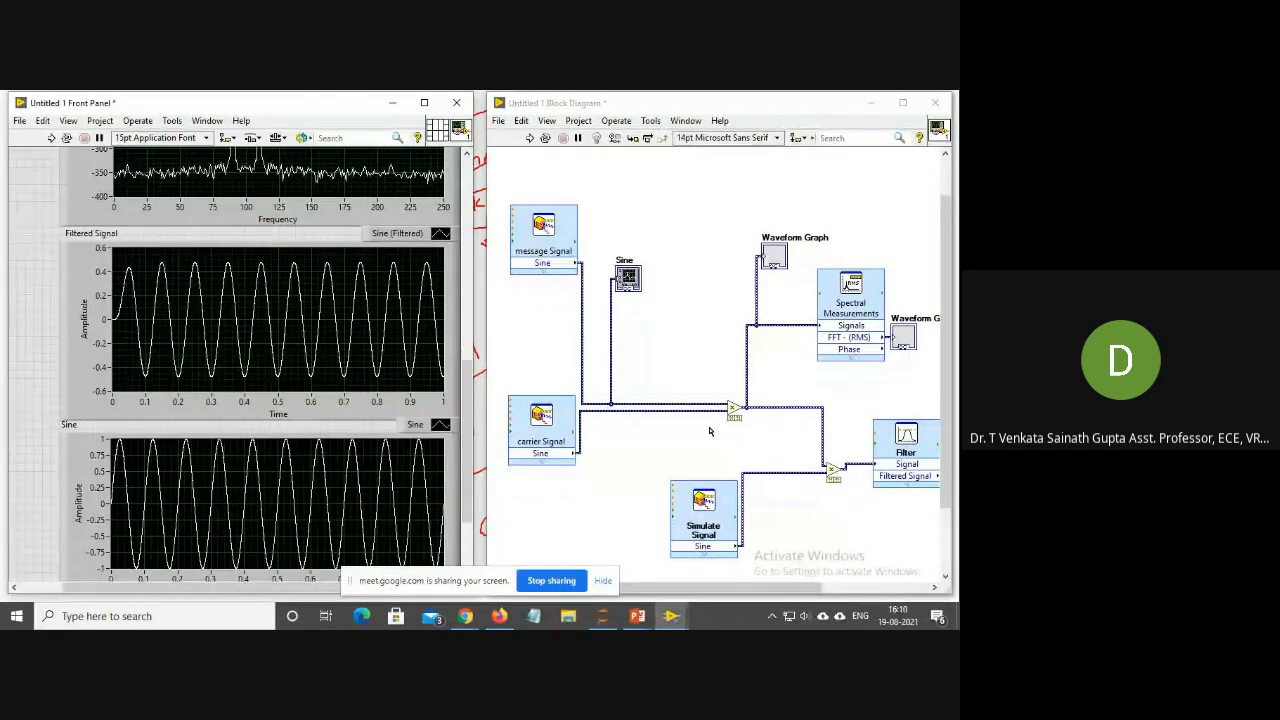
# - Open DSB.vi from the analog communication folder and tile its front panel and block diagram side by side
pyautogui.click(499, 121)
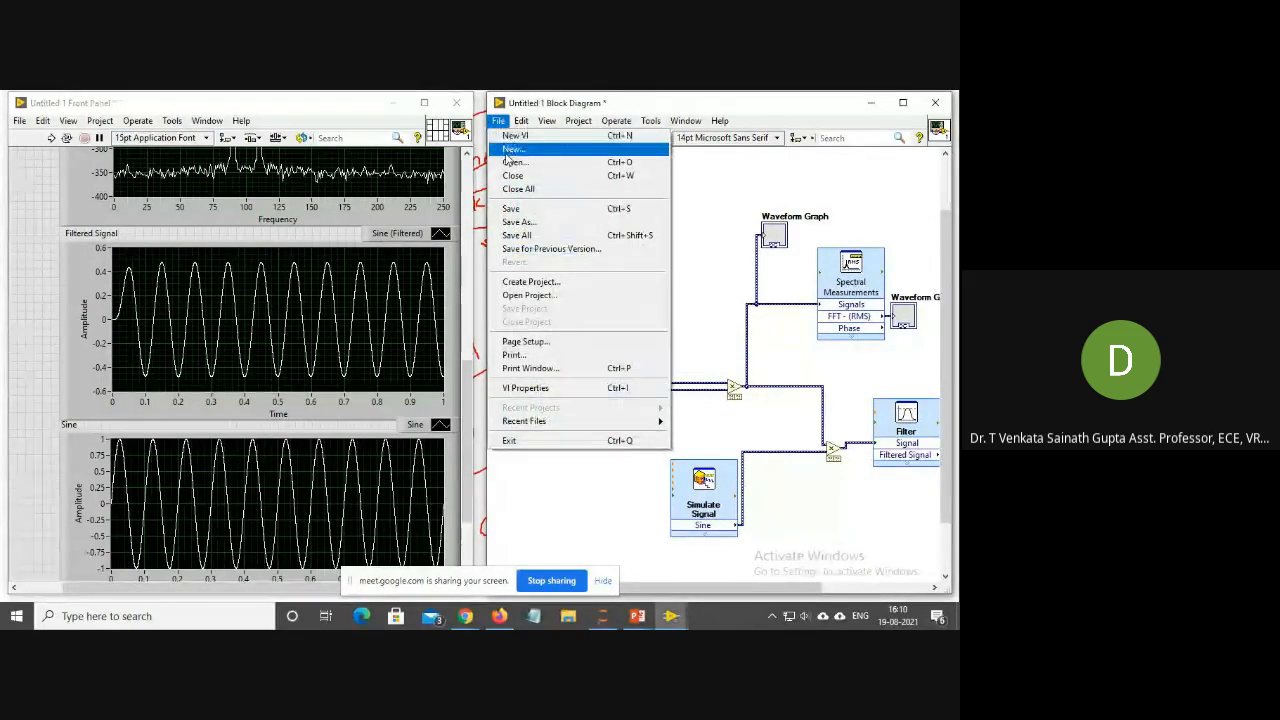
pyautogui.click(511, 162)
pyautogui.click(160, 207)
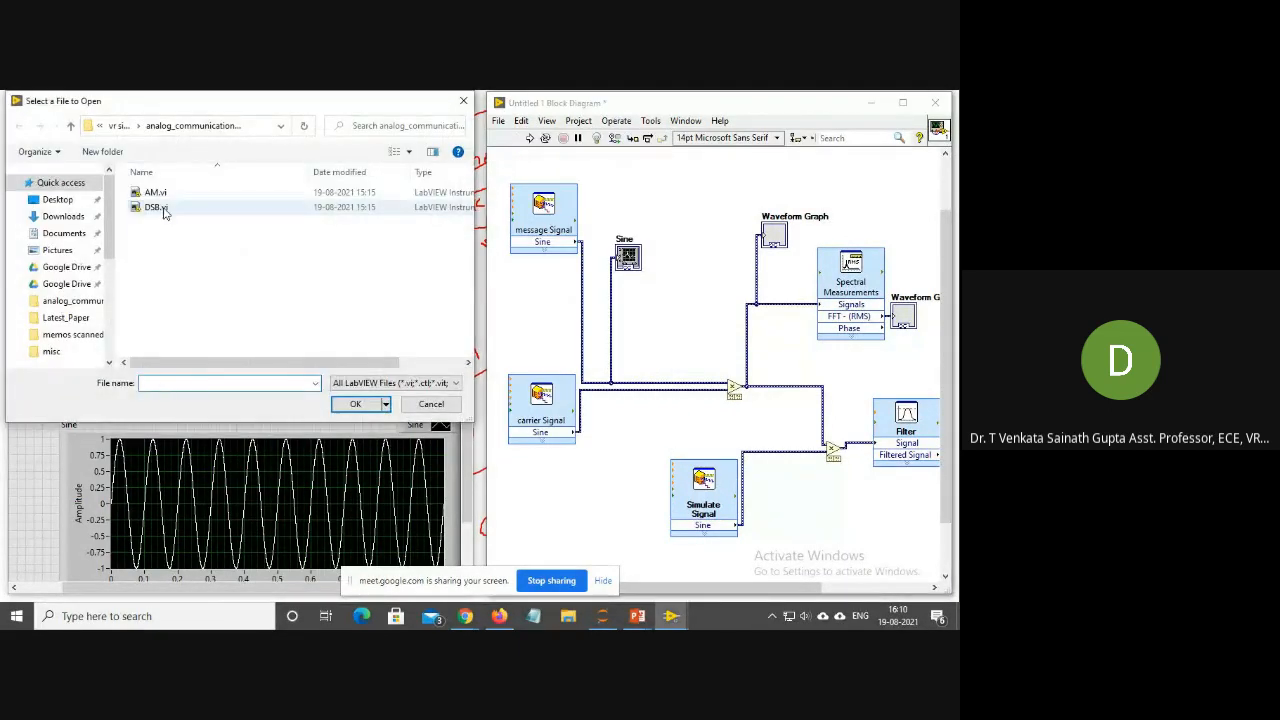
pyautogui.click(355, 404)
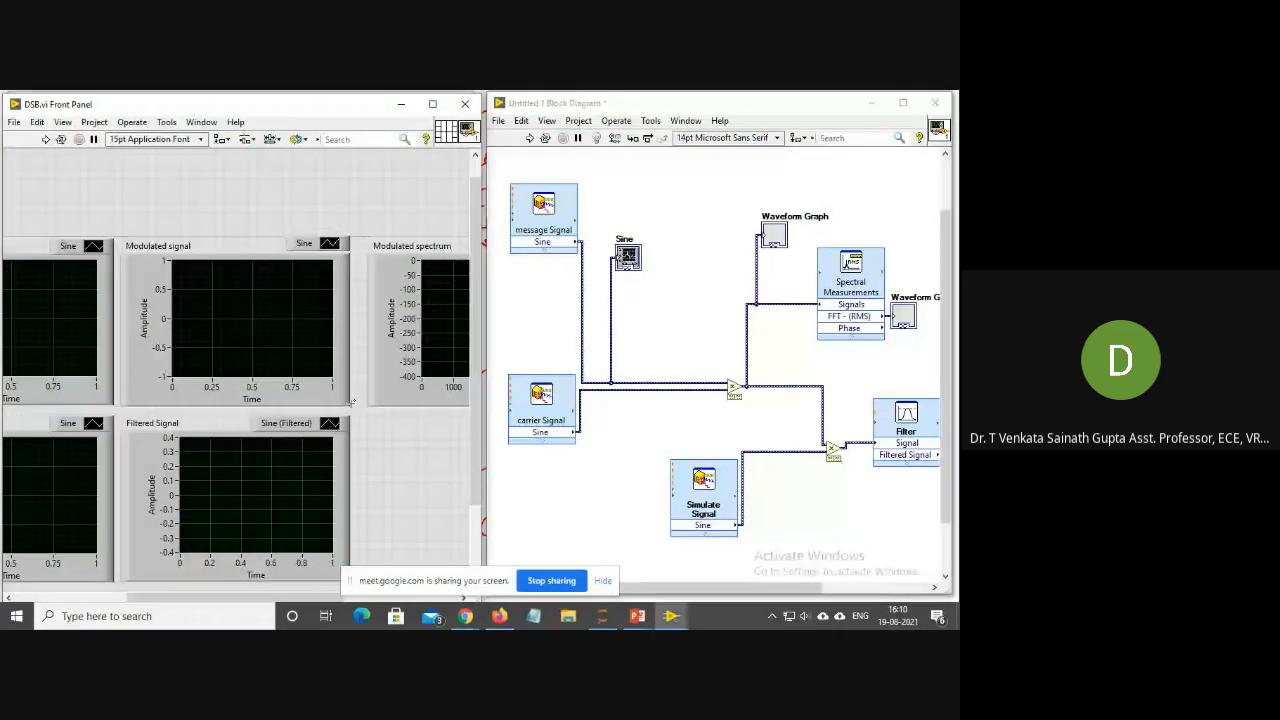
pyautogui.click(367, 207)
pyautogui.hotkey('ctrl', 't')
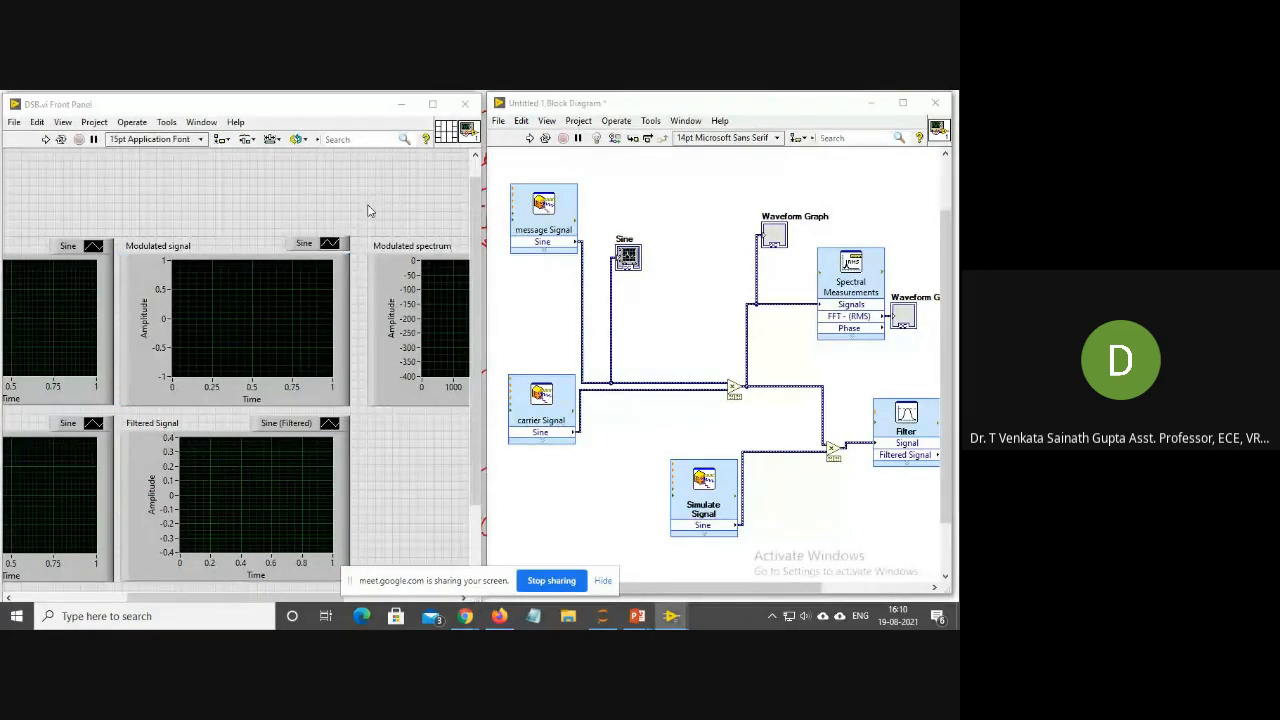
# - Run DSB.vi and set the frequency-axis maximum of the Modulated spectrum graph to 250
pyautogui.moveTo(754, 588); pyautogui.dragTo(727, 586)
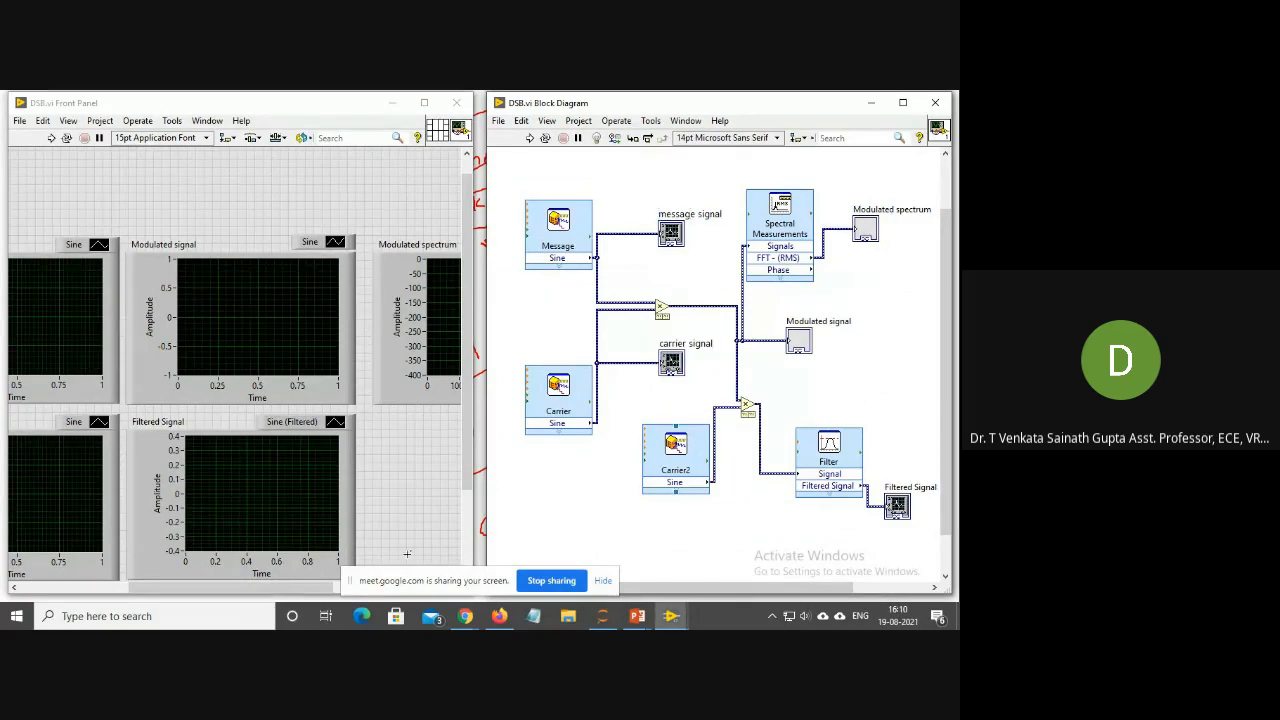
pyautogui.click(532, 139)
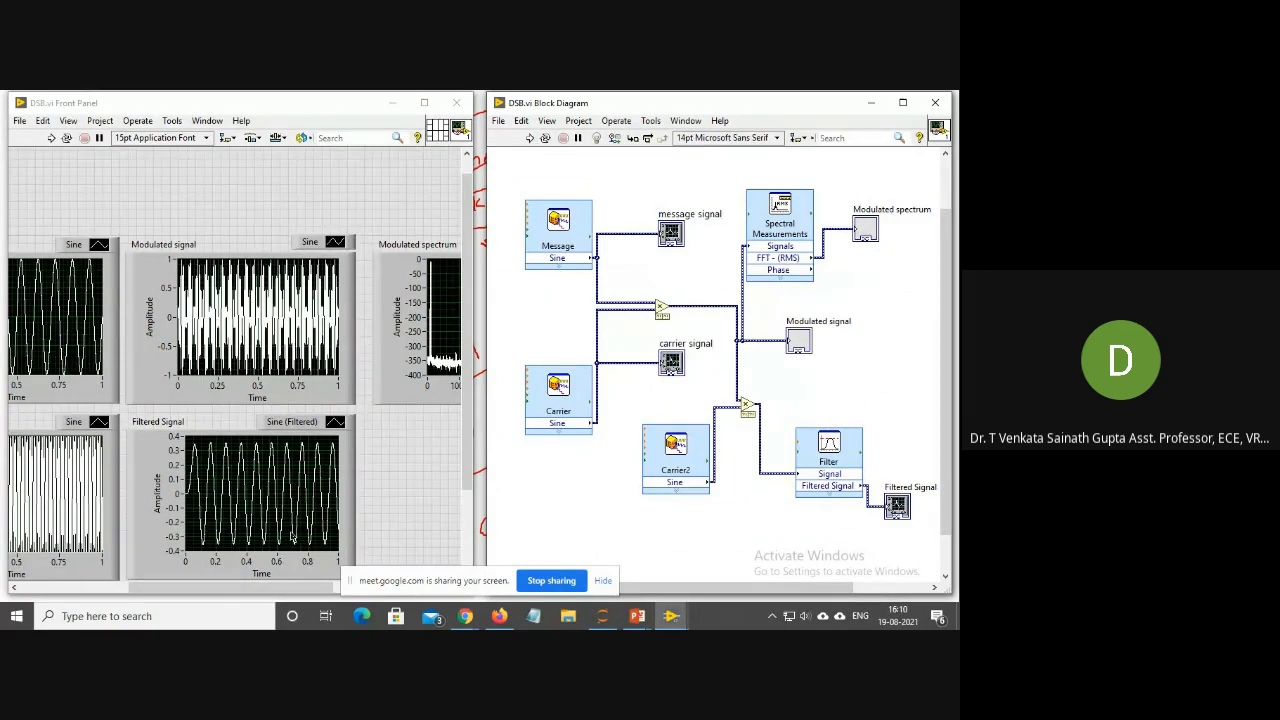
pyautogui.moveTo(295, 588)
pyautogui.mouseDown()
pyautogui.moveTo(229, 588)
pyautogui.moveTo(319, 593)
pyautogui.mouseUp()
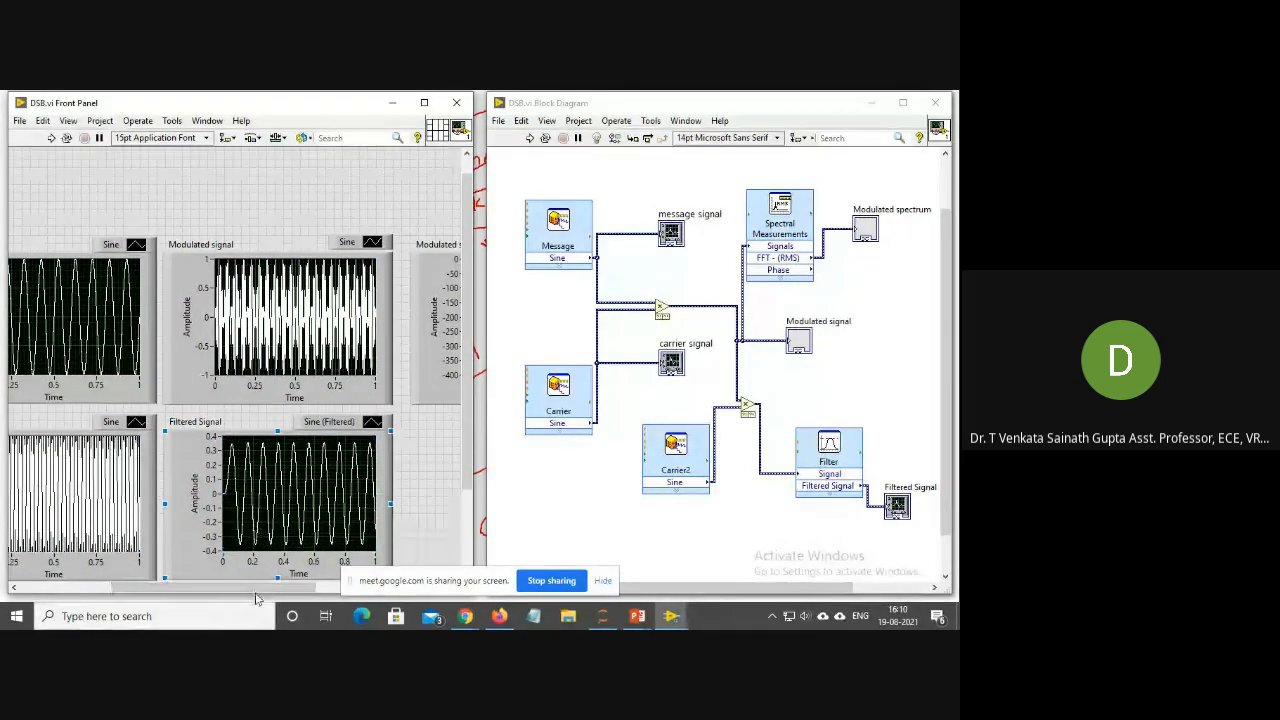
pyautogui.moveTo(213, 588); pyautogui.dragTo(238, 588)
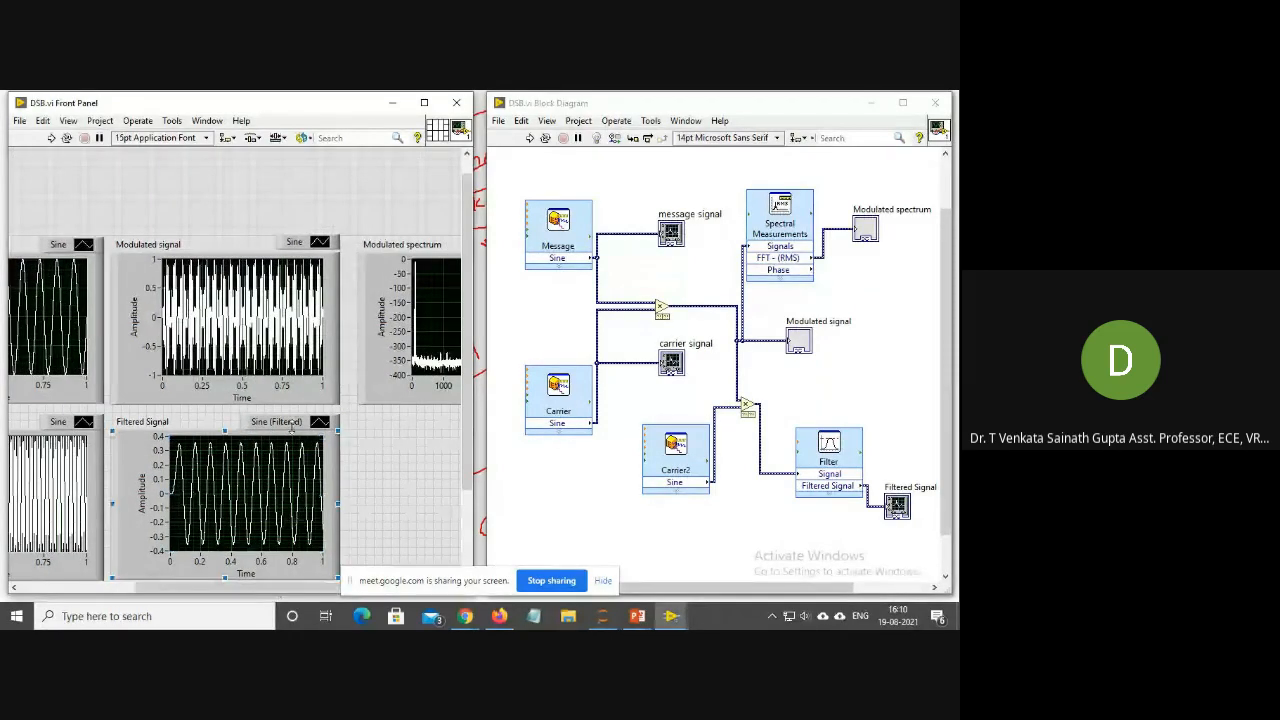
pyautogui.moveTo(240, 590); pyautogui.dragTo(313, 594)
pyautogui.click(424, 396)
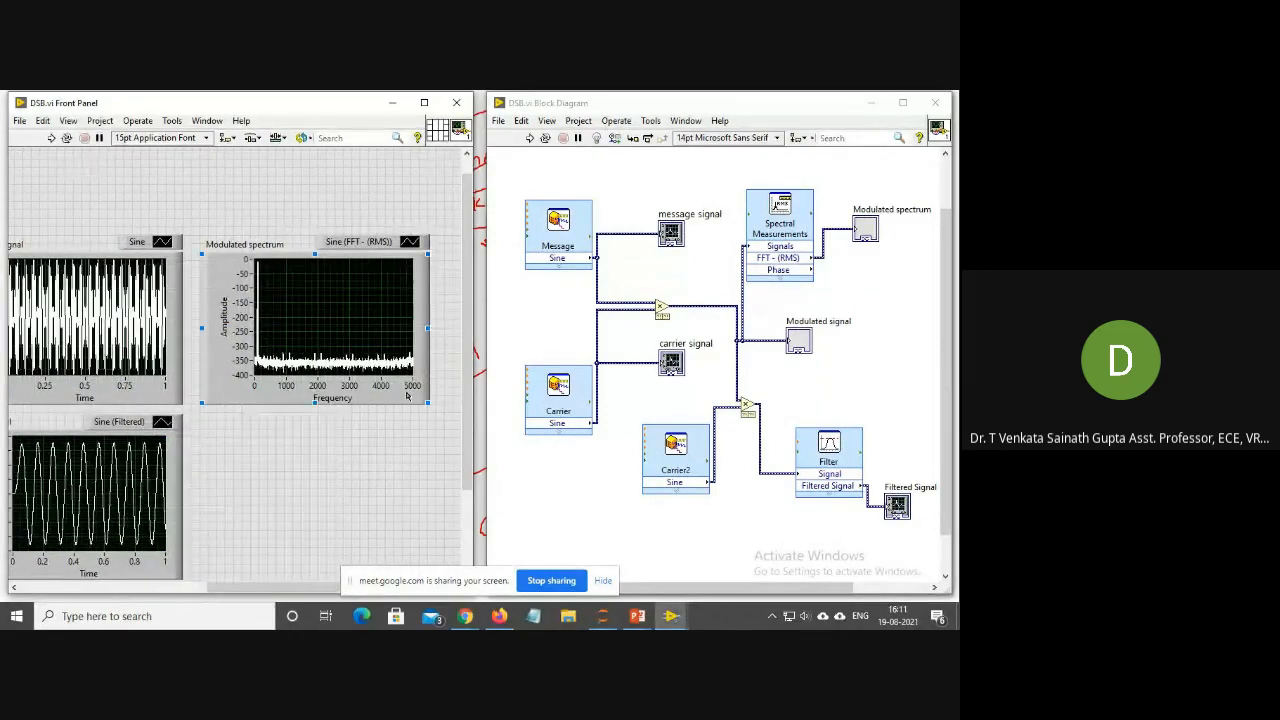
pyautogui.doubleClick(412, 386)
pyautogui.write('250')
pyautogui.press('Return')
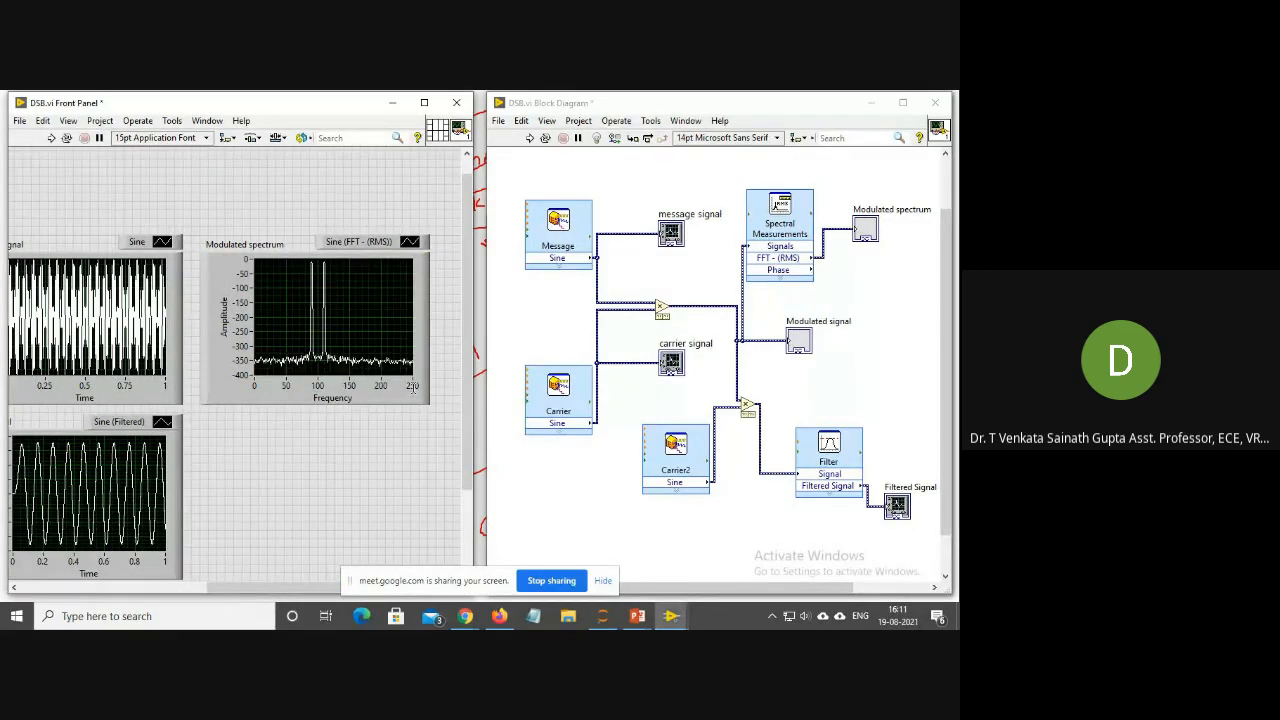
# - Set the time-axis maximum of the Modulated signal graph to 0.5
pyautogui.moveTo(231, 591); pyautogui.dragTo(175, 596)
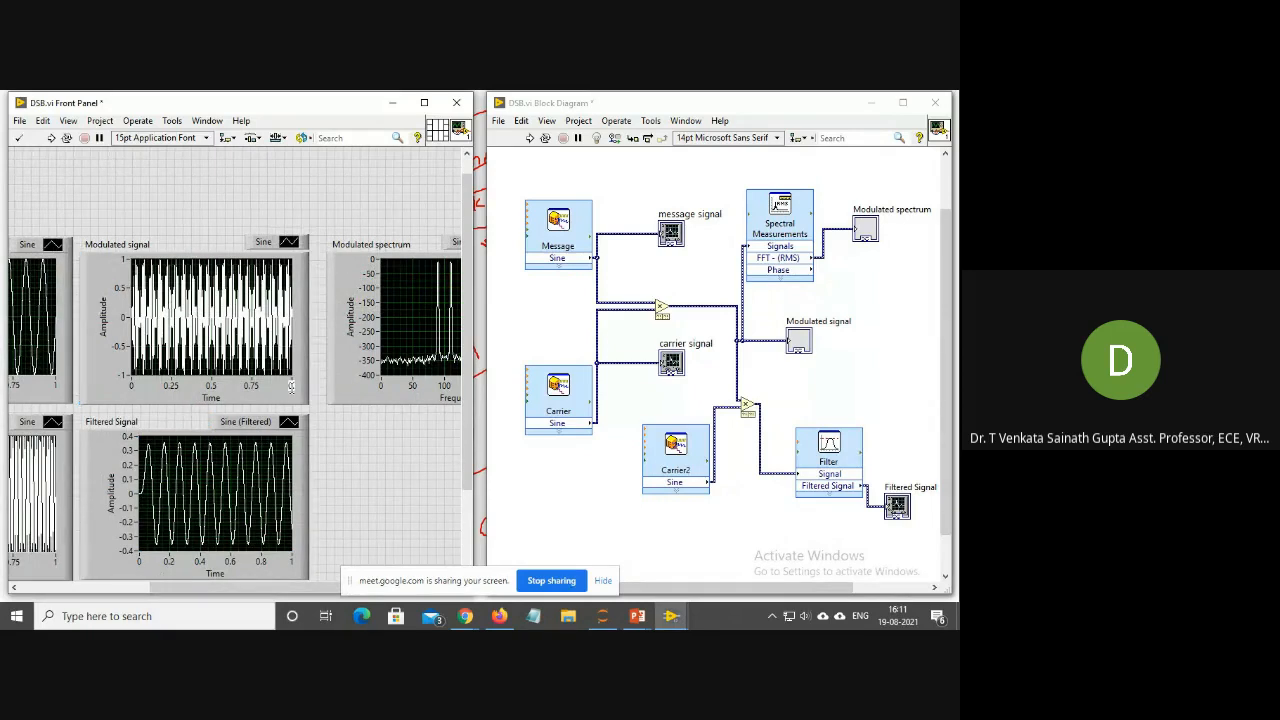
pyautogui.write('.5')
pyautogui.press('Return')
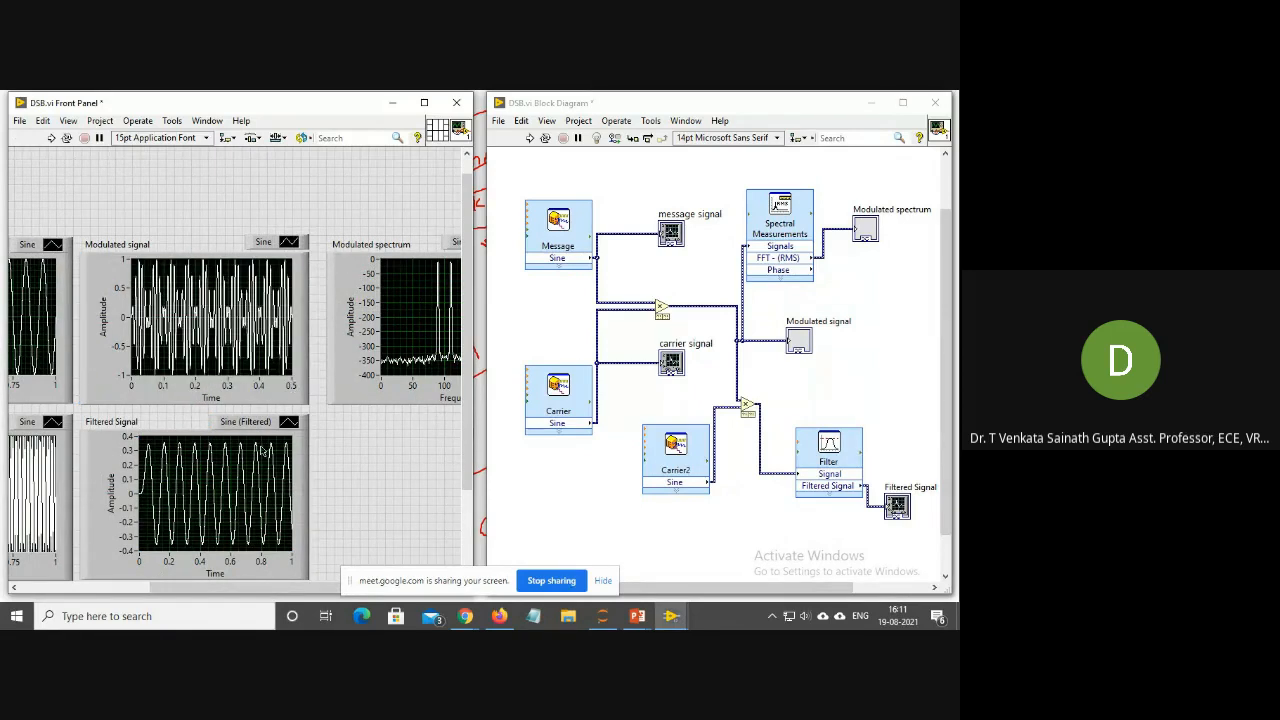
# - Set the time-axis maximum of the carrier signal graph to 0.25
pyautogui.moveTo(235, 589); pyautogui.dragTo(154, 599)
pyautogui.doubleClick(232, 562)
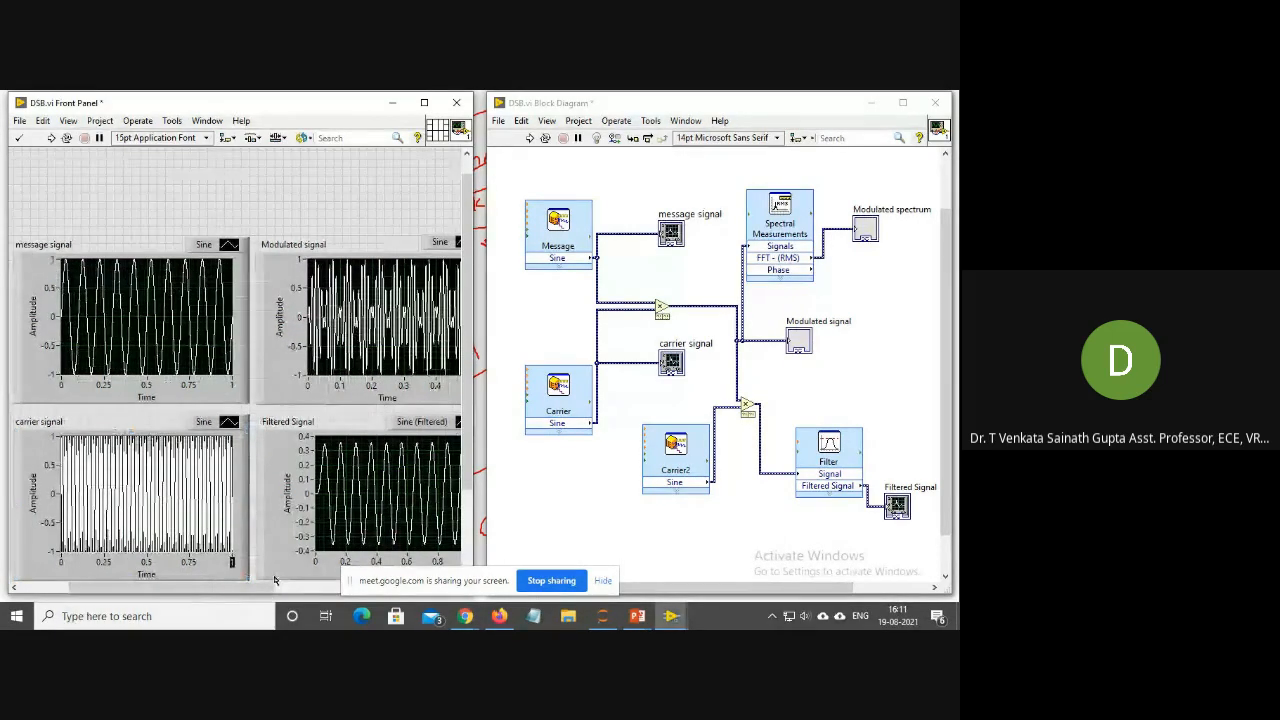
pyautogui.write('0.25')
pyautogui.press('Return')
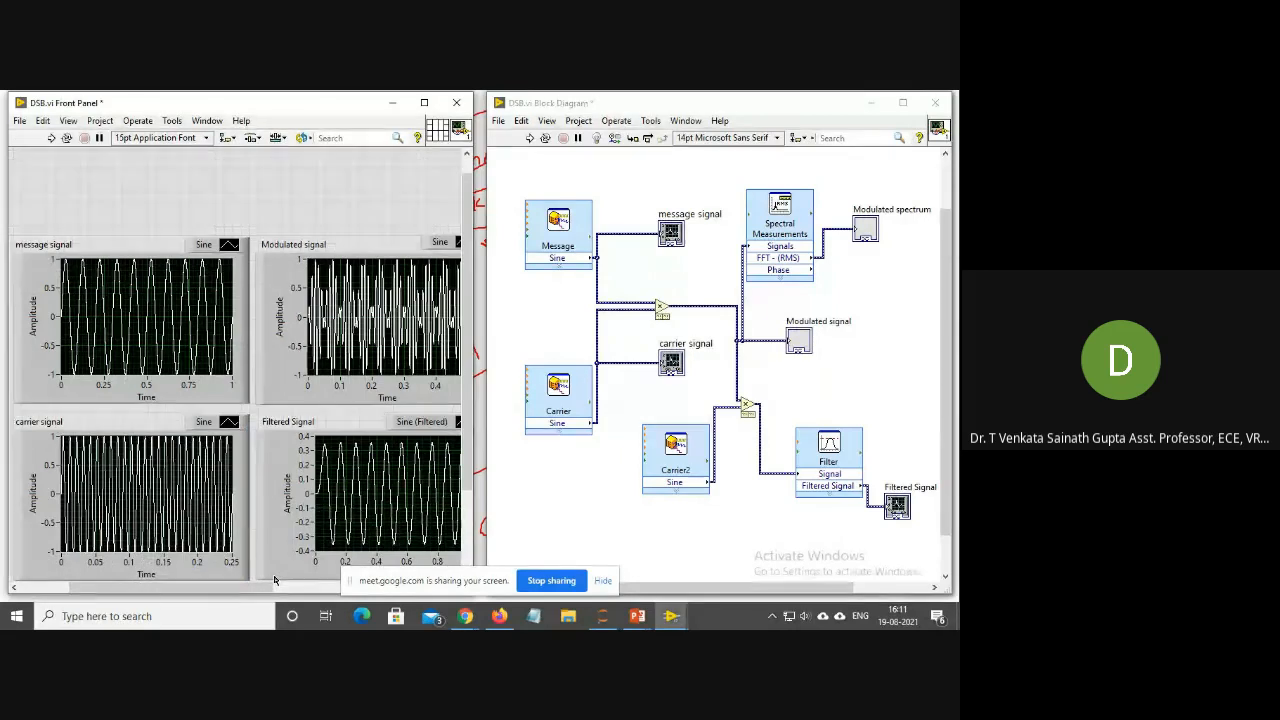
# - Maximize the DSB.vi front panel to examine all its signal and spectrum graphs together, and bring back the block diagram beside it
pyautogui.click(424, 102)
pyautogui.moveTo(650, 596); pyautogui.dragTo(576, 598)
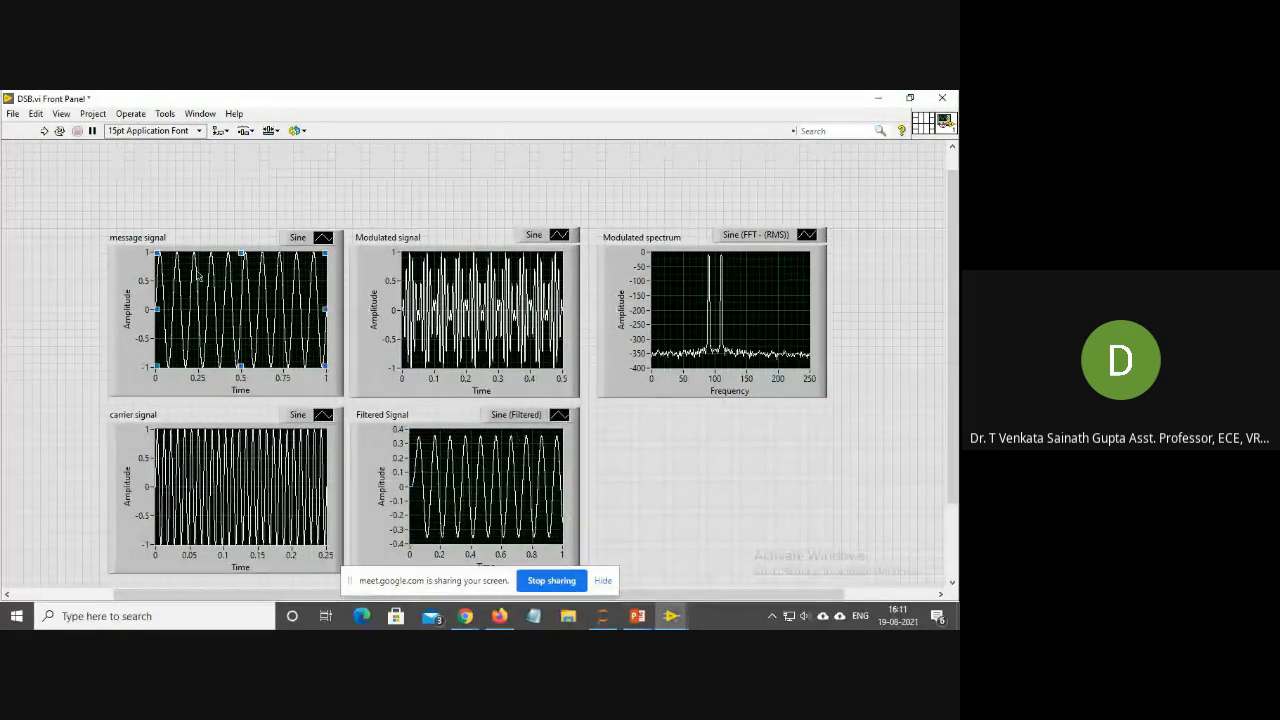
pyautogui.click(38, 213)
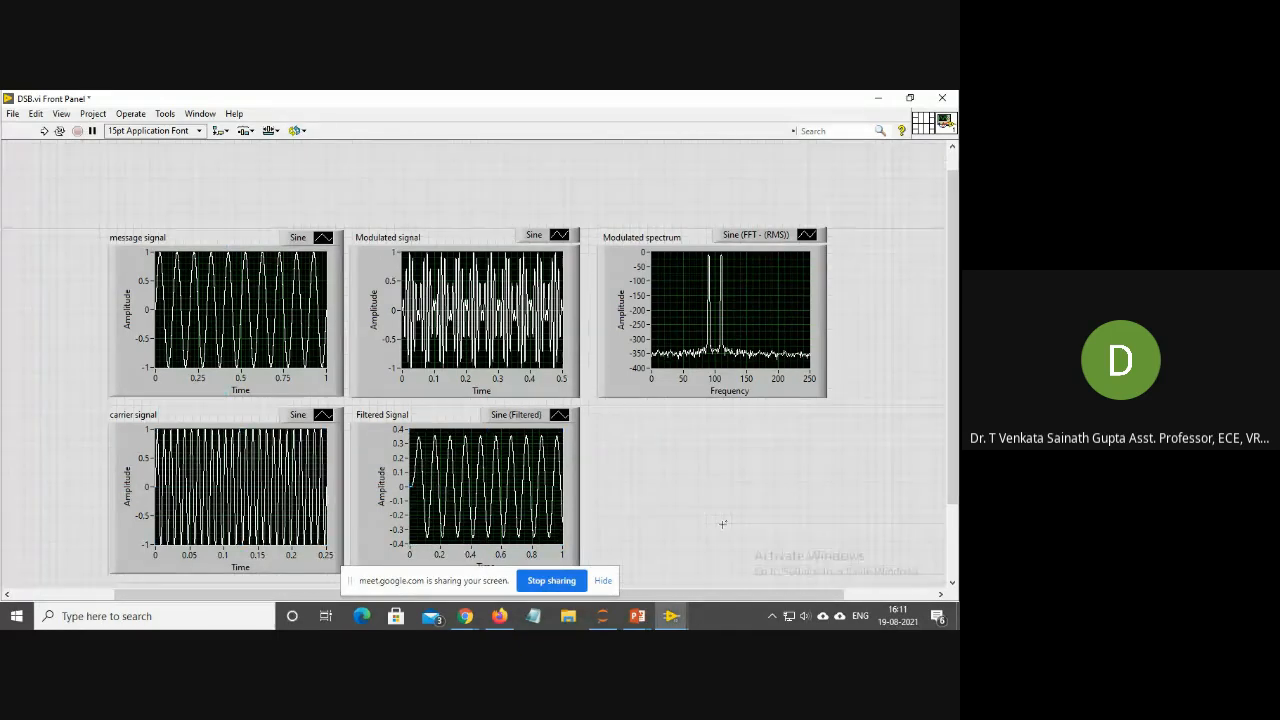
pyautogui.hotkey('ctrl', 't')
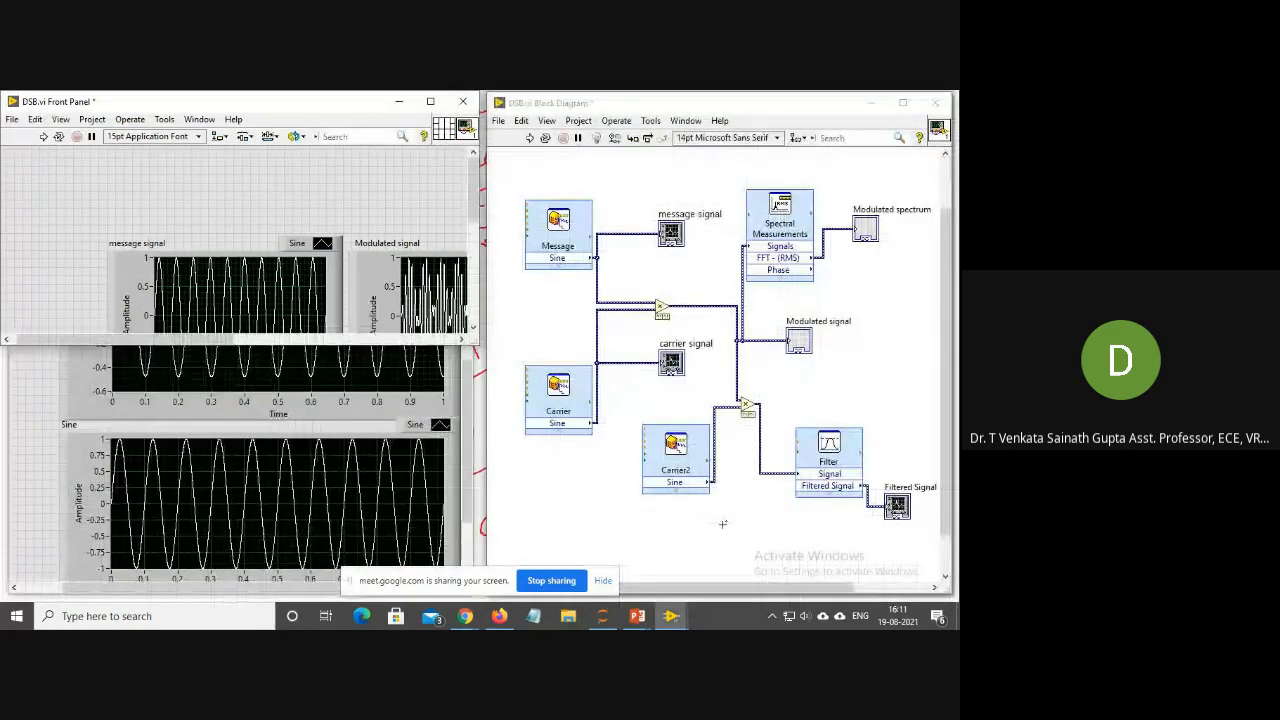
# - Switch to the AC LAB meeting in Google Meet and stop presenting the screen
pyautogui.moveTo(465, 616)
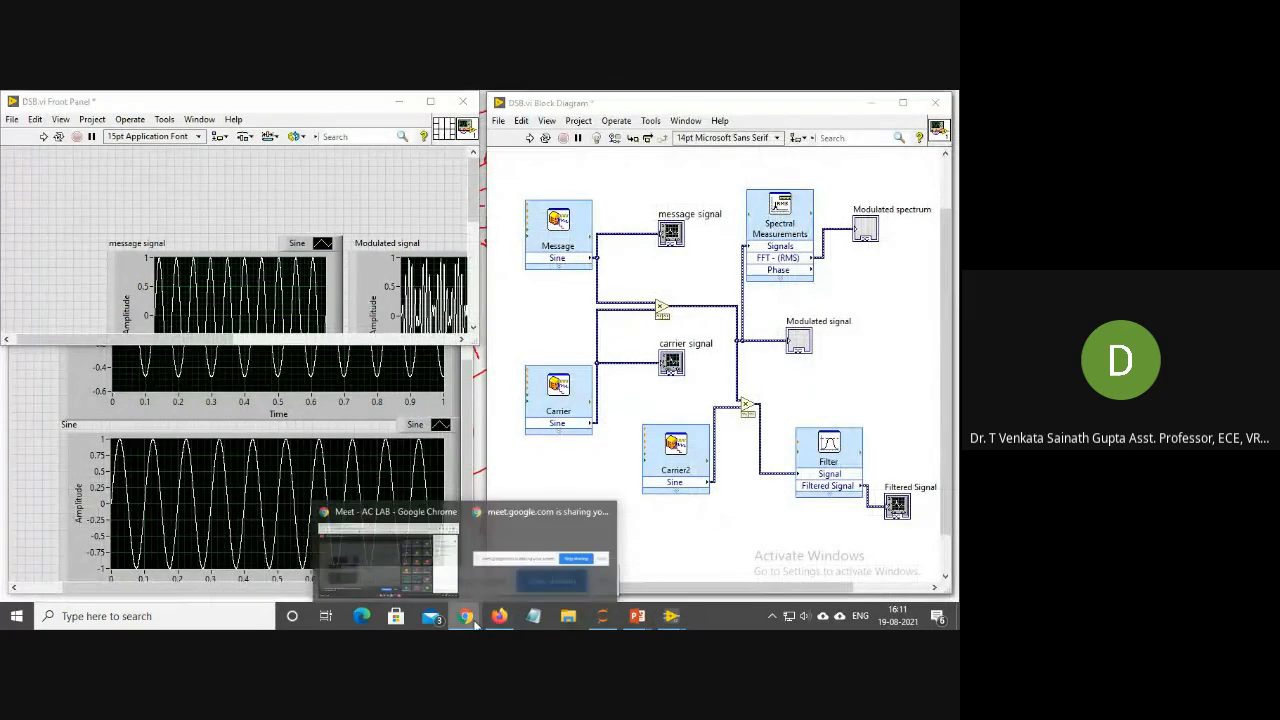
pyautogui.click(440, 572)
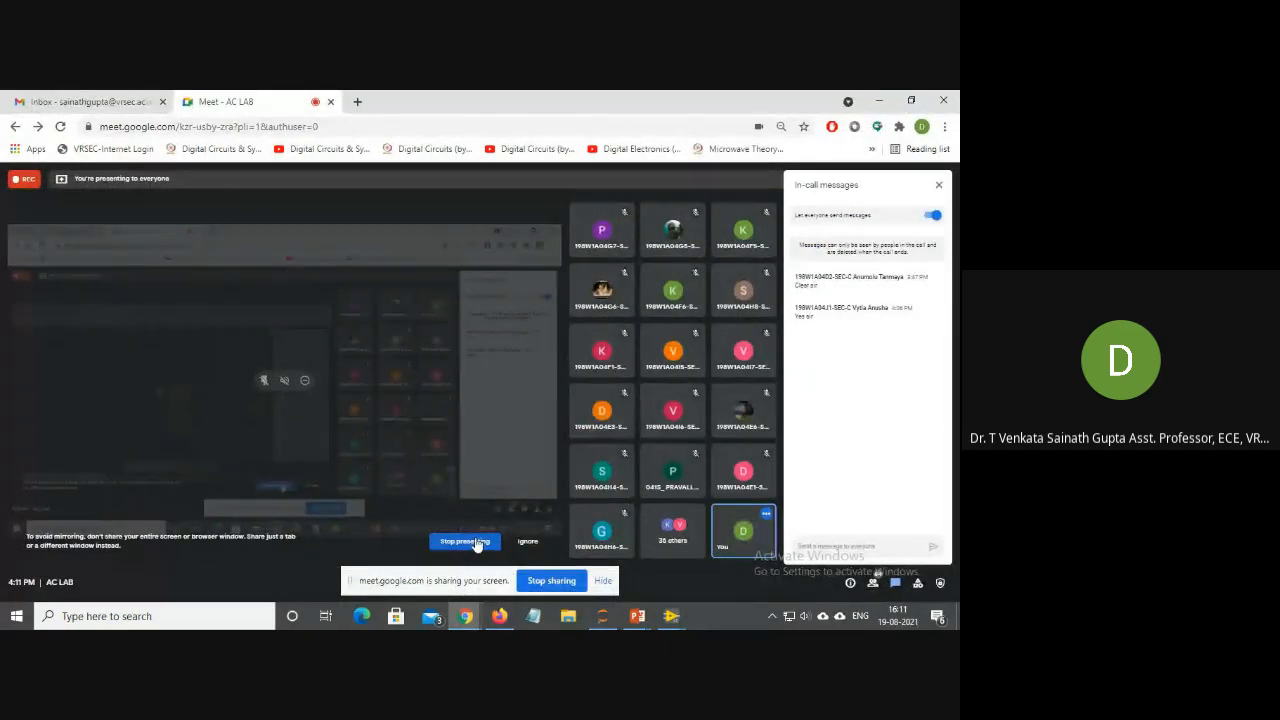
pyautogui.click(476, 542)
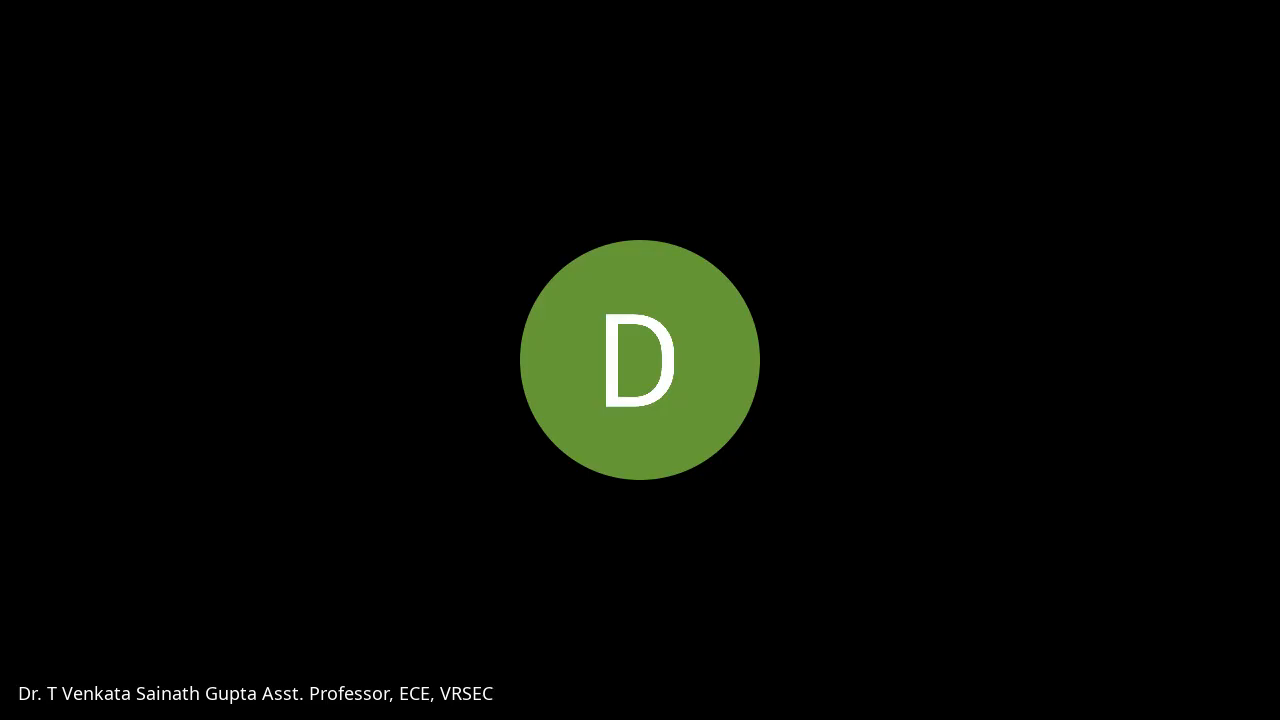